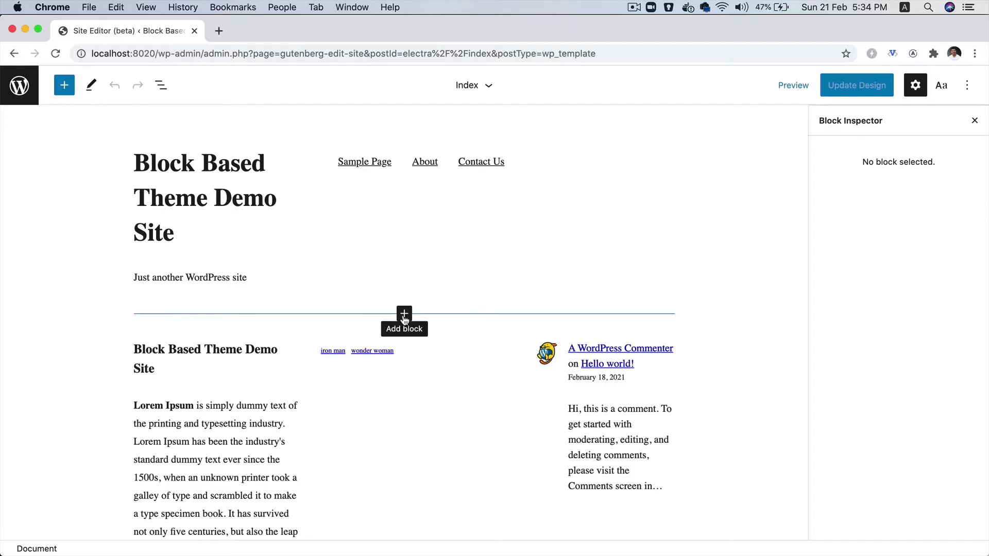
Step: Insert an empty Group block below the header
{"action": "left_click", "coordinate": [404, 316]}
{"action": "type", "text": "gr"}
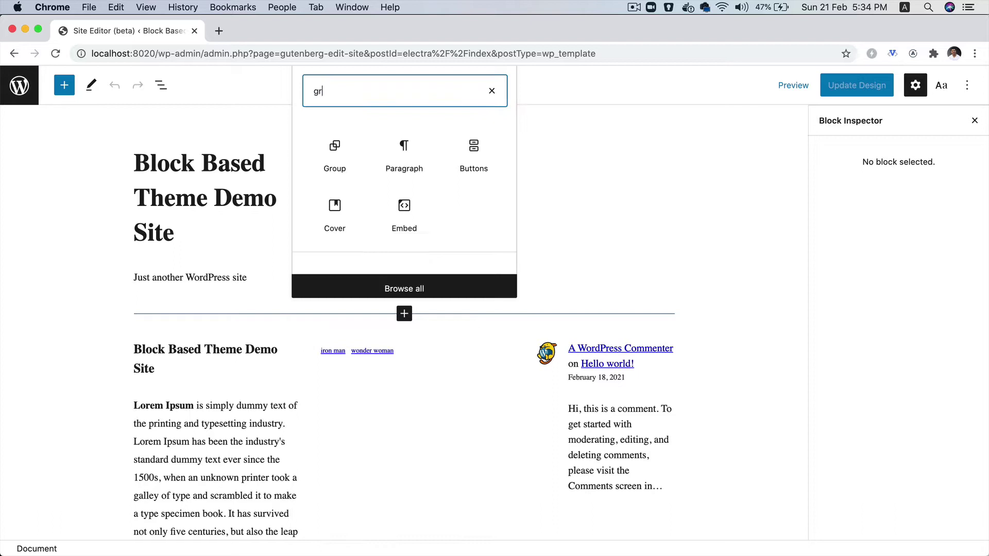
{"action": "left_click", "coordinate": [335, 154]}
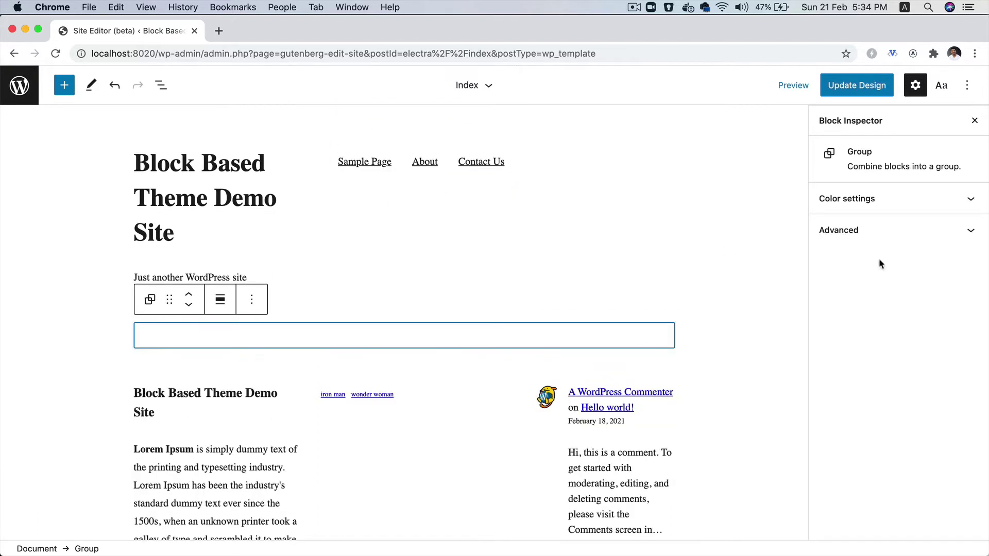
Step: Set the group's HTML element to <main> and its CSS class to site-content
{"action": "left_click", "coordinate": [889, 229]}
{"action": "left_click", "coordinate": [927, 258]}
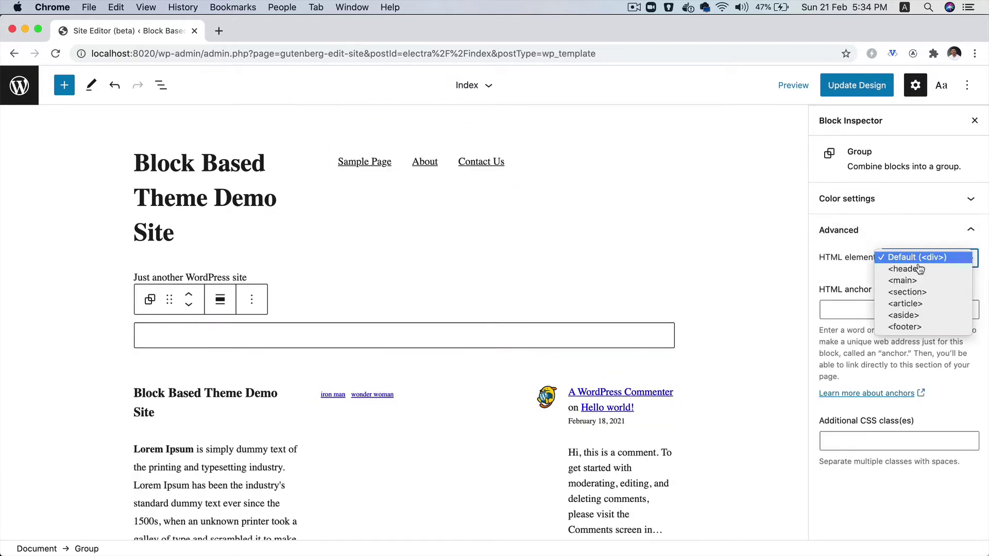
{"action": "left_click", "coordinate": [907, 280]}
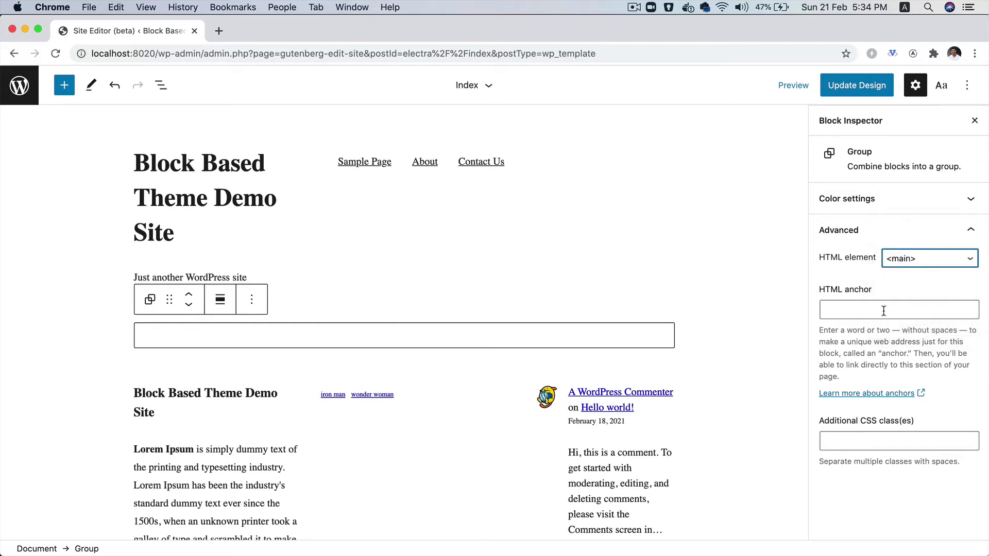
{"action": "left_click", "coordinate": [840, 444]}
{"action": "type", "text": "site-content"}
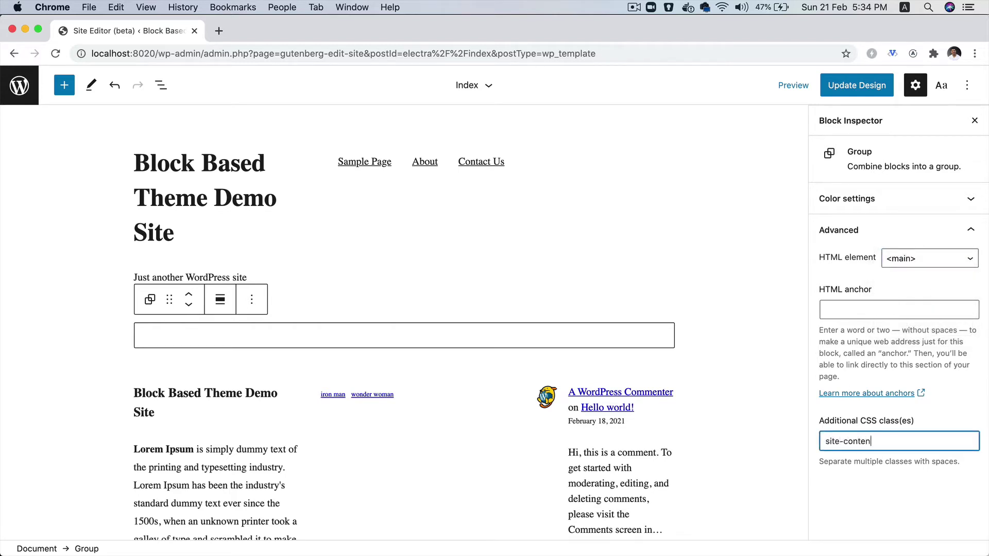
Step: Insert a Query block inside the empty main group, found by searching 'que'
{"action": "left_click", "coordinate": [404, 335]}
{"action": "type", "text": "que"}
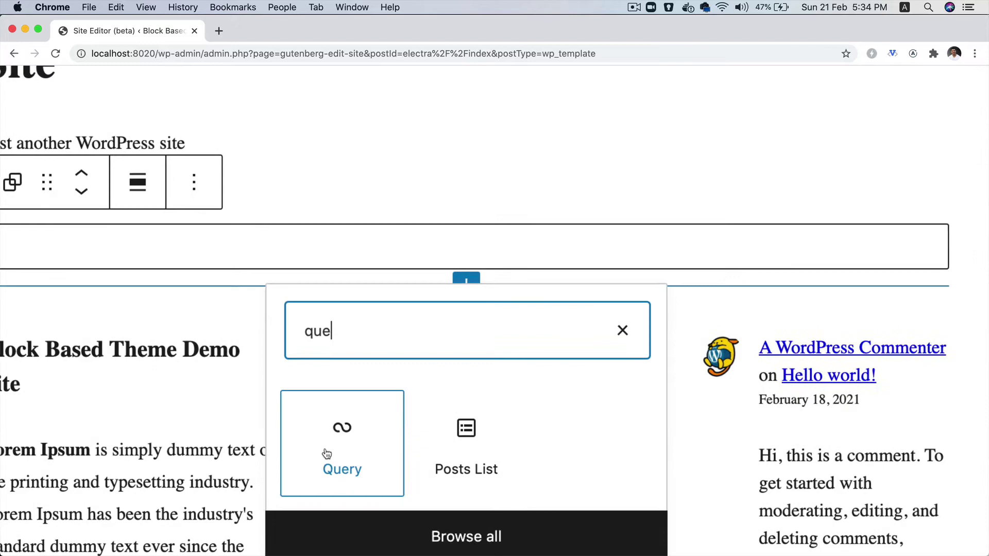
{"action": "scroll", "coordinate": [327, 453], "scroll_direction": "down", "scroll_amount": 2}
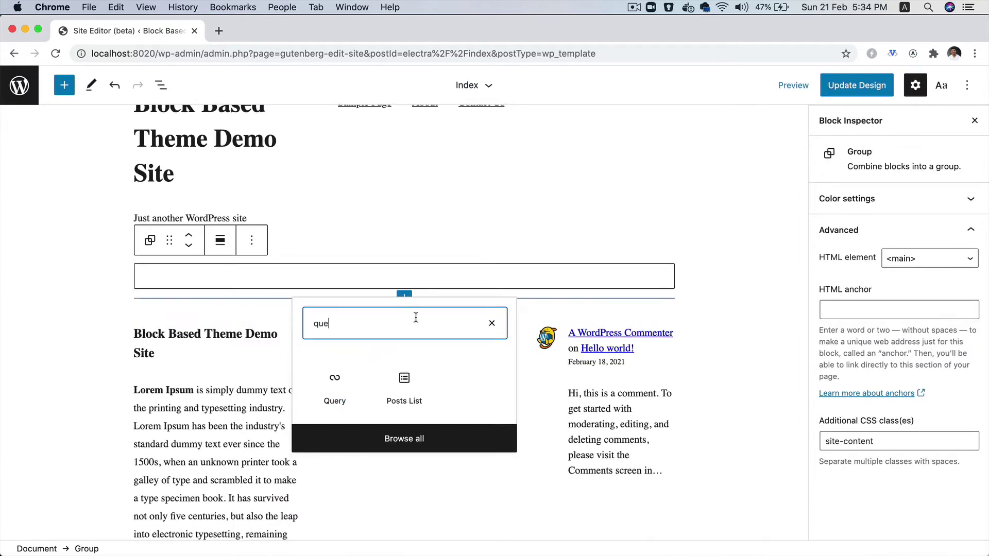
{"action": "left_click", "coordinate": [345, 378]}
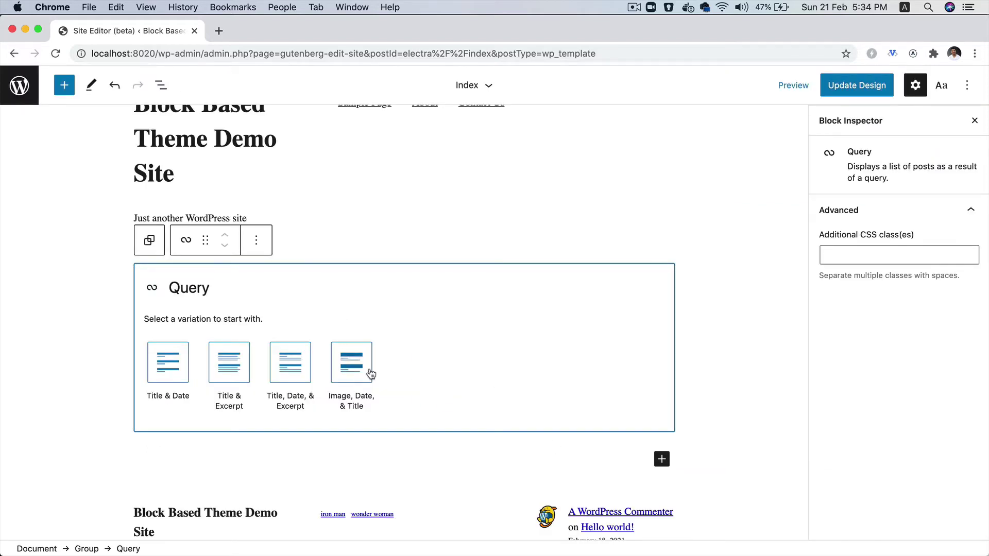
Step: Choose the 'Image, Date, & Title' layout variation for the Query block
{"action": "left_click", "coordinate": [370, 373]}
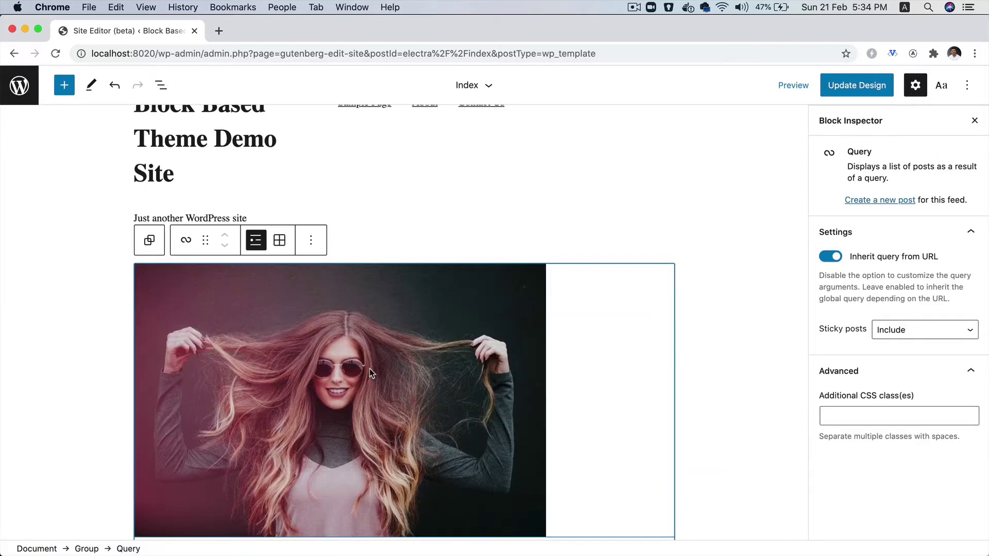
{"action": "scroll", "coordinate": [369, 369], "scroll_direction": "down", "scroll_amount": 5}
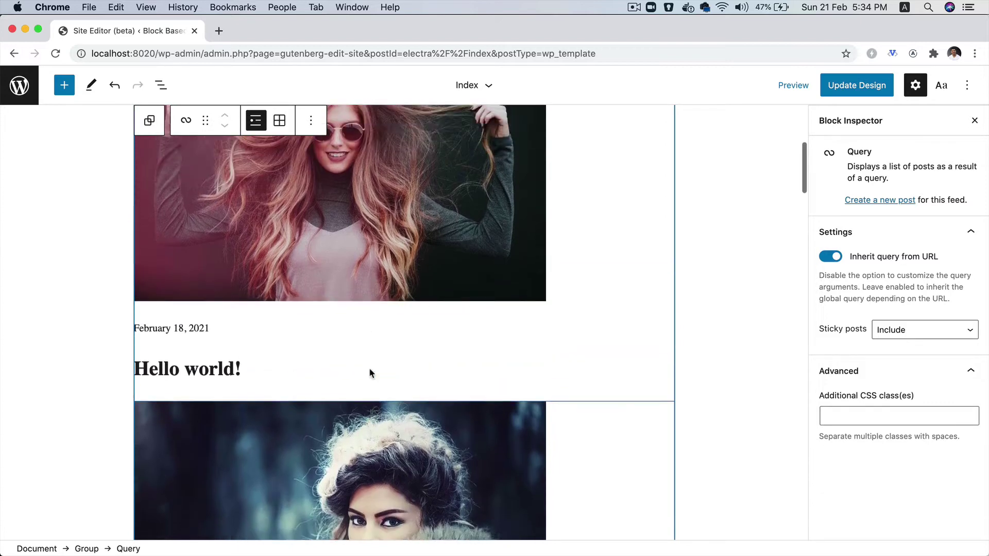
{"action": "scroll", "coordinate": [369, 369], "scroll_direction": "up", "scroll_amount": 5}
{"action": "scroll", "coordinate": [370, 368], "scroll_direction": "down", "scroll_amount": 4}
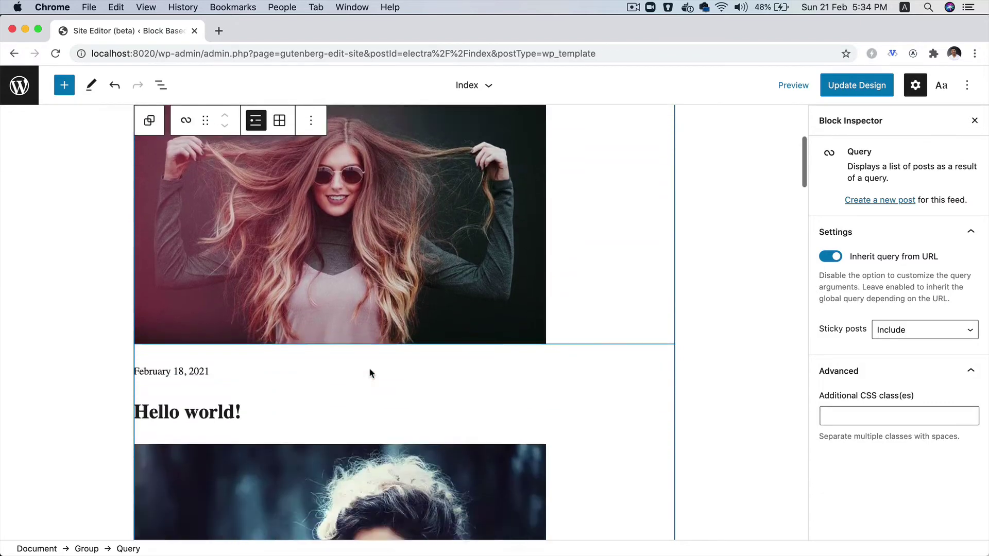
{"action": "scroll", "coordinate": [369, 372], "scroll_direction": "down", "scroll_amount": 1}
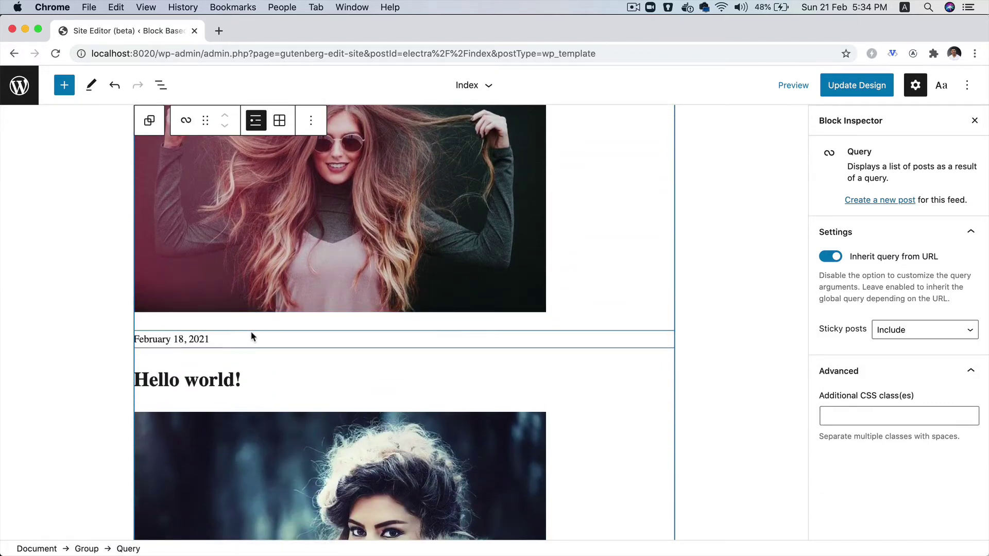
Step: Select the Post Date and then the 'Hello world!' Post Title in the loop
{"action": "left_click", "coordinate": [229, 346]}
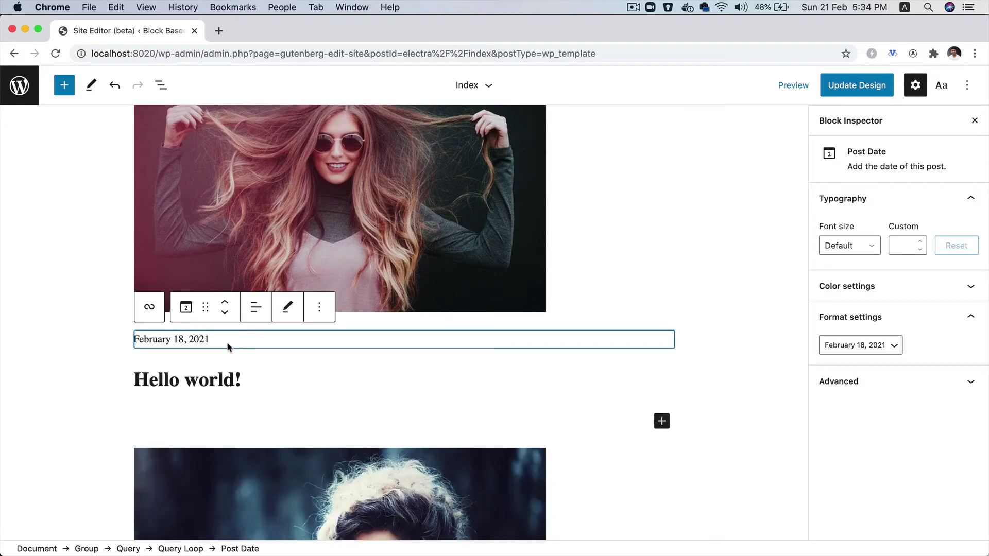
{"action": "left_click", "coordinate": [272, 382]}
{"action": "scroll", "coordinate": [371, 449], "scroll_direction": "down", "scroll_amount": 10}
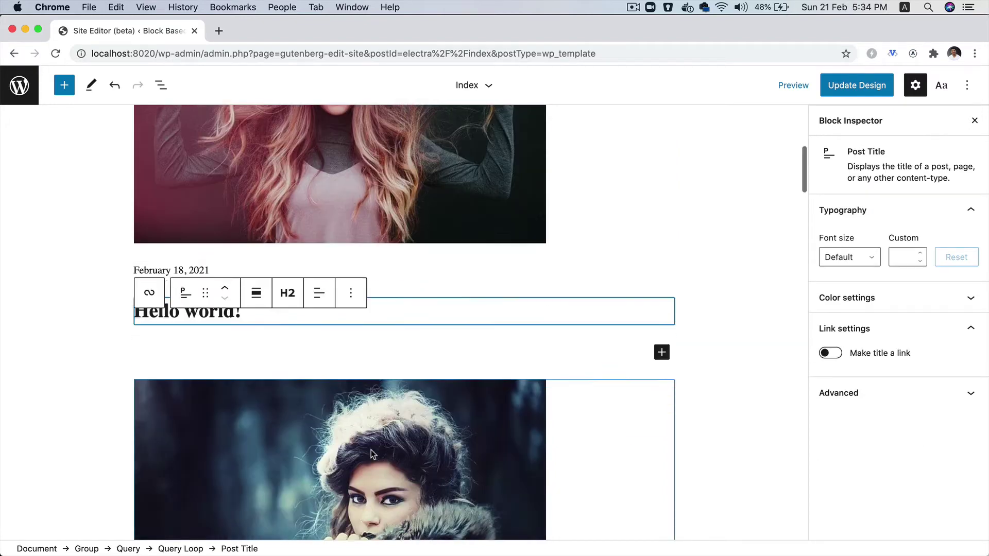
{"action": "scroll", "coordinate": [450, 362], "scroll_direction": "down", "scroll_amount": 6}
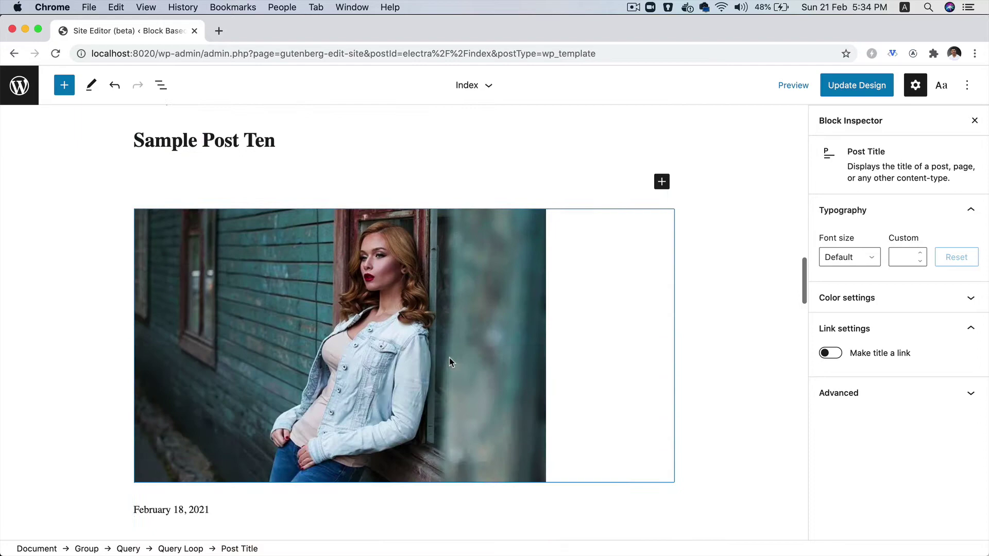
{"action": "scroll", "coordinate": [449, 362], "scroll_direction": "up", "scroll_amount": 15}
{"action": "scroll", "coordinate": [452, 362], "scroll_direction": "up", "scroll_amount": 3}
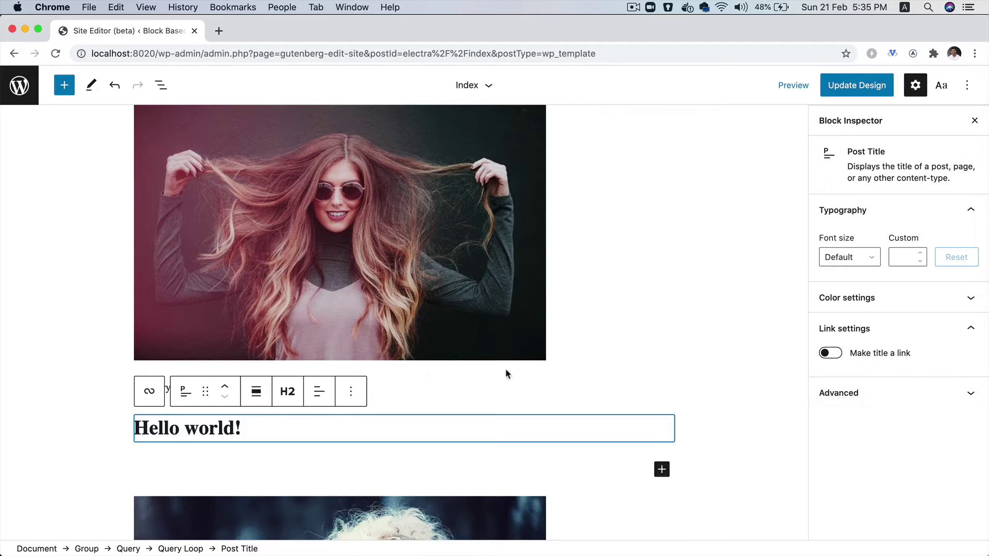
Step: Turn on 'Make title a link' for the Post Title block
{"action": "scroll", "coordinate": [832, 360], "scroll_direction": "right", "scroll_amount": 3}
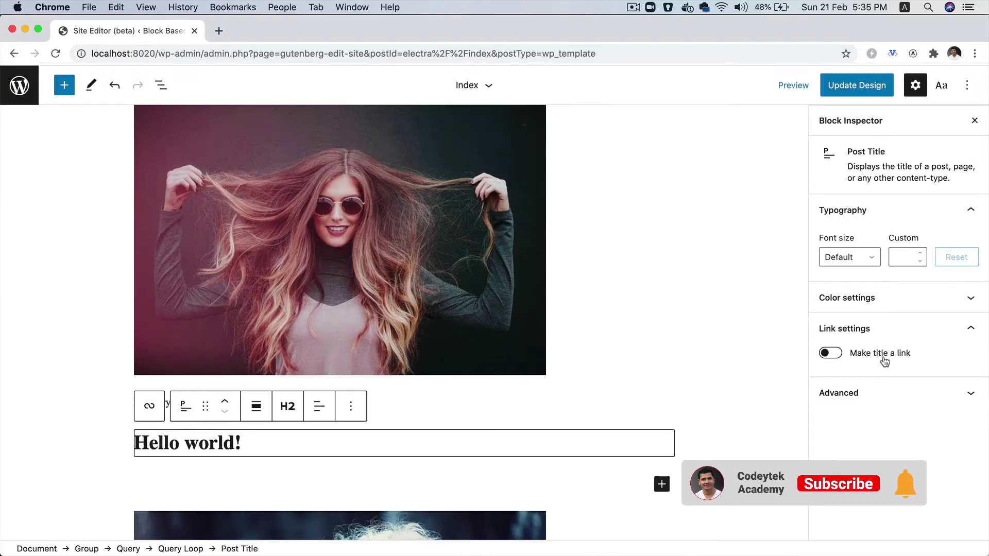
{"action": "left_click", "coordinate": [884, 360]}
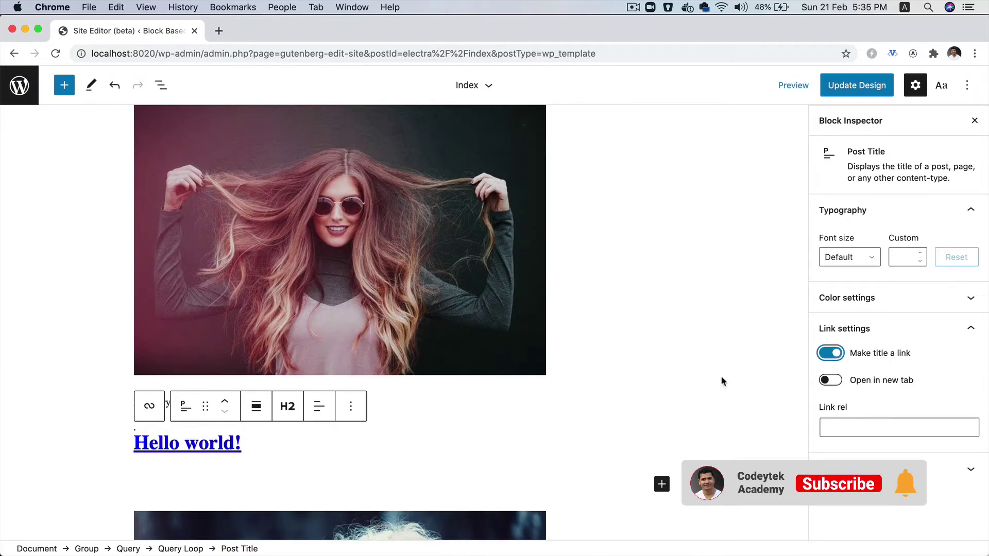
{"action": "scroll", "coordinate": [366, 377], "scroll_direction": "down", "scroll_amount": 10}
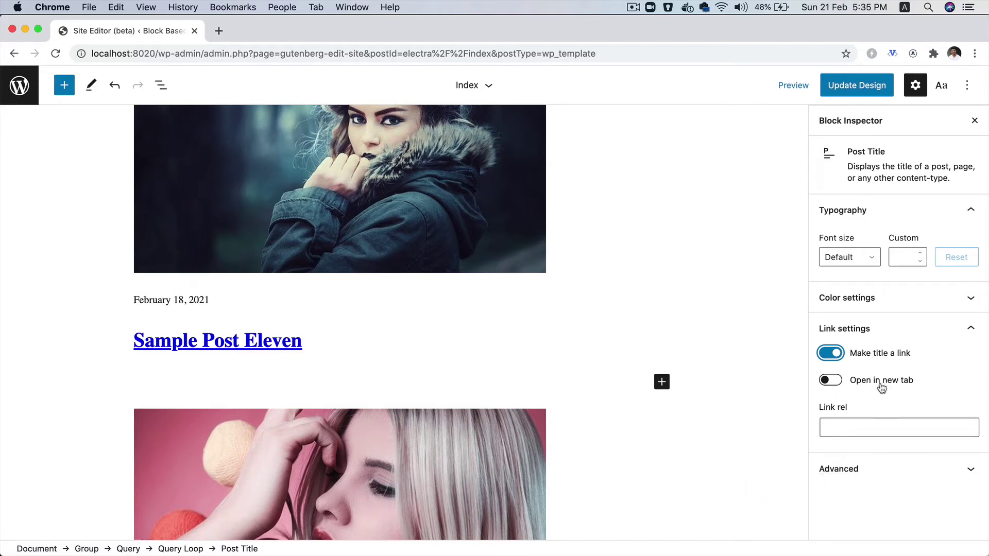
{"action": "scroll", "coordinate": [464, 230], "scroll_direction": "up", "scroll_amount": 10}
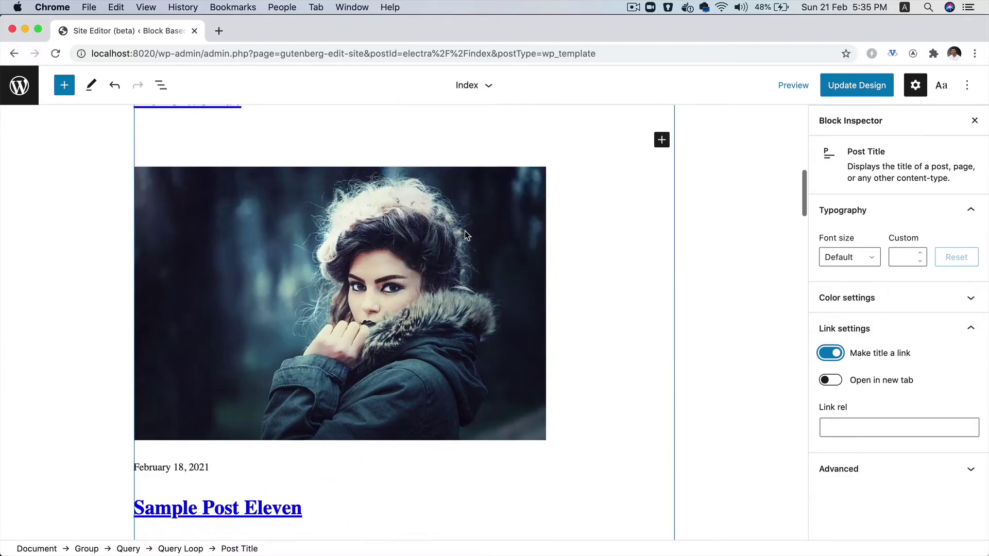
Step: Select the first post's featured image and enable 'Link to post'
{"action": "left_click", "coordinate": [422, 241]}
{"action": "scroll", "coordinate": [422, 241], "scroll_direction": "up", "scroll_amount": 4}
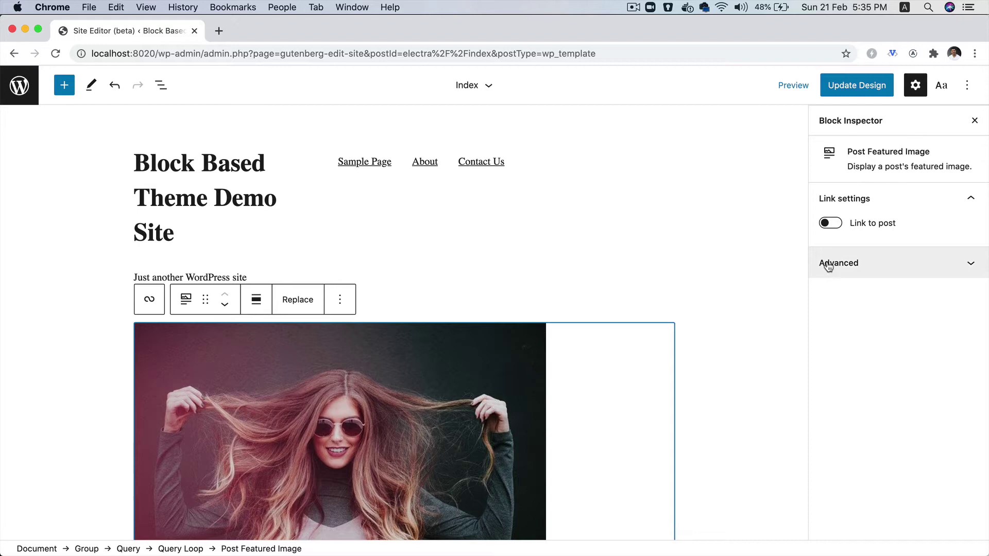
{"action": "left_click", "coordinate": [878, 226]}
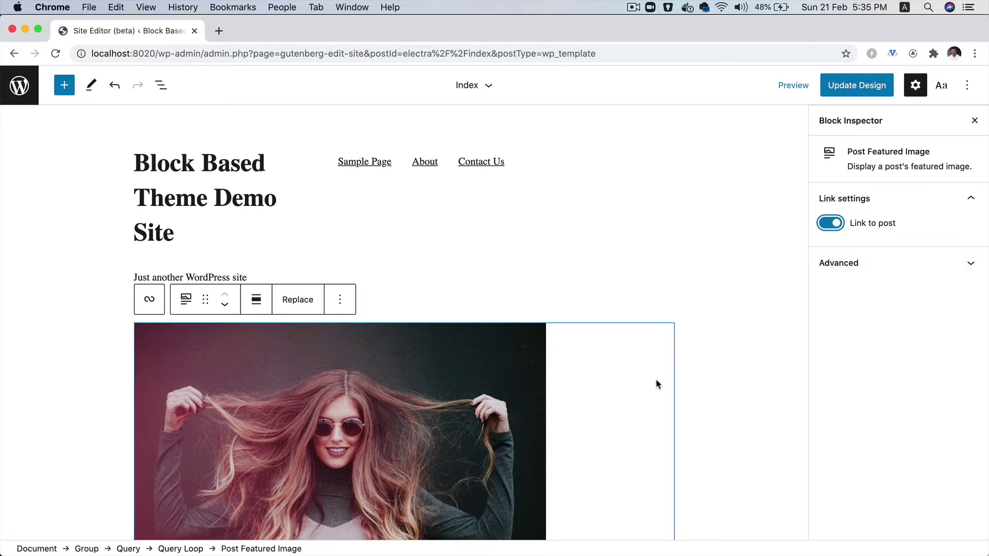
Step: Scroll through the query loop posts down to Sample Post Three to check the links
{"action": "scroll", "coordinate": [658, 384], "scroll_direction": "down", "scroll_amount": 20}
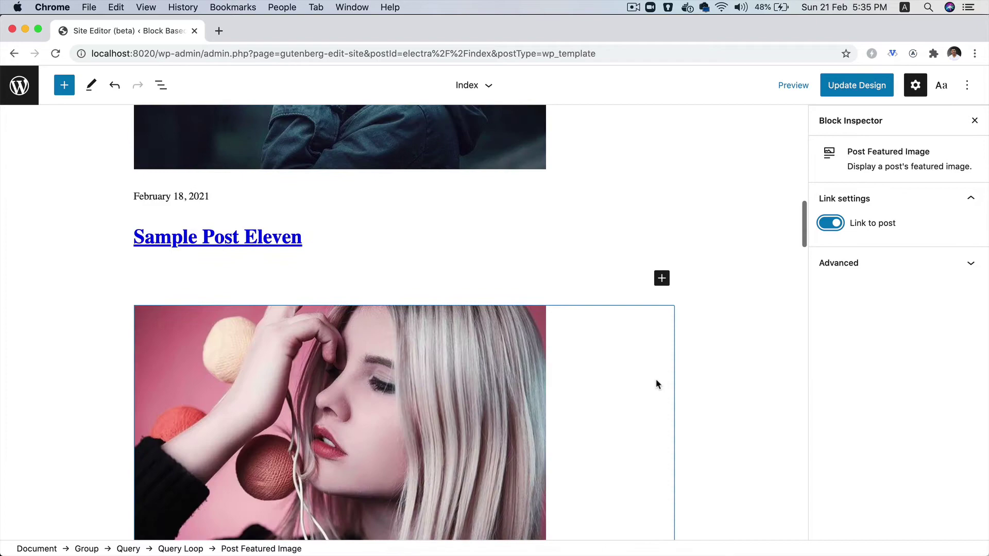
{"action": "scroll", "coordinate": [657, 384], "scroll_direction": "down", "scroll_amount": 20}
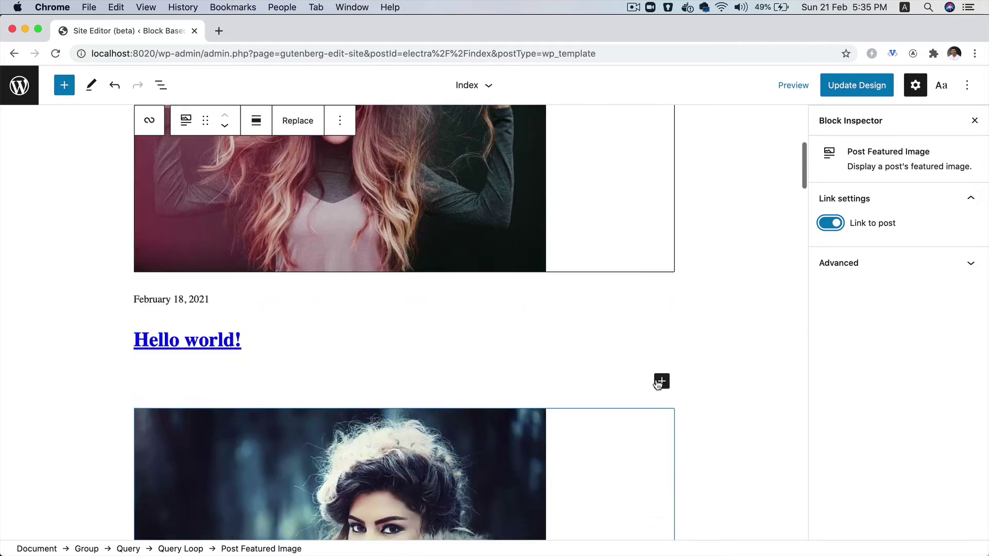
{"action": "scroll", "coordinate": [505, 471], "scroll_direction": "down", "scroll_amount": 20}
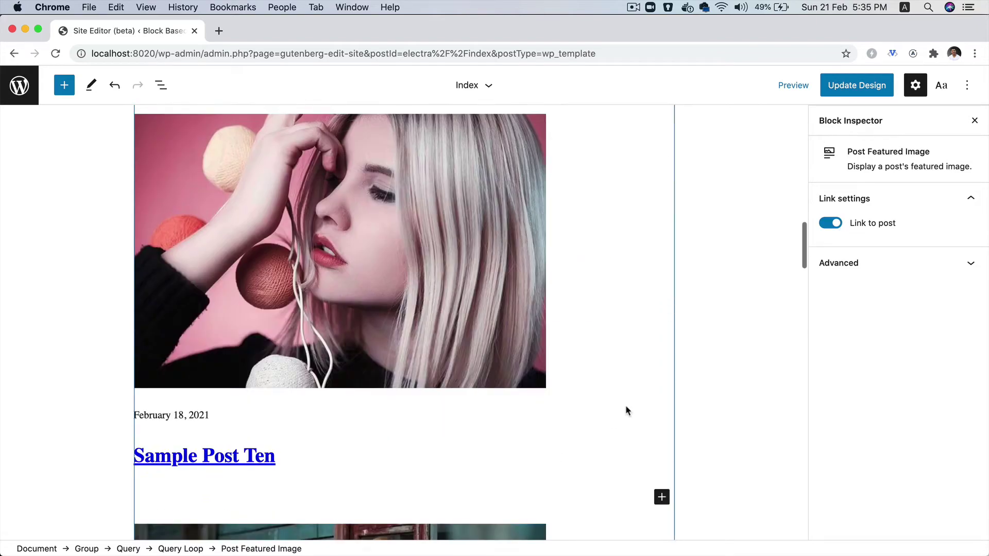
{"action": "scroll", "coordinate": [626, 407], "scroll_direction": "up", "scroll_amount": 2}
{"action": "scroll", "coordinate": [625, 407], "scroll_direction": "down", "scroll_amount": 7}
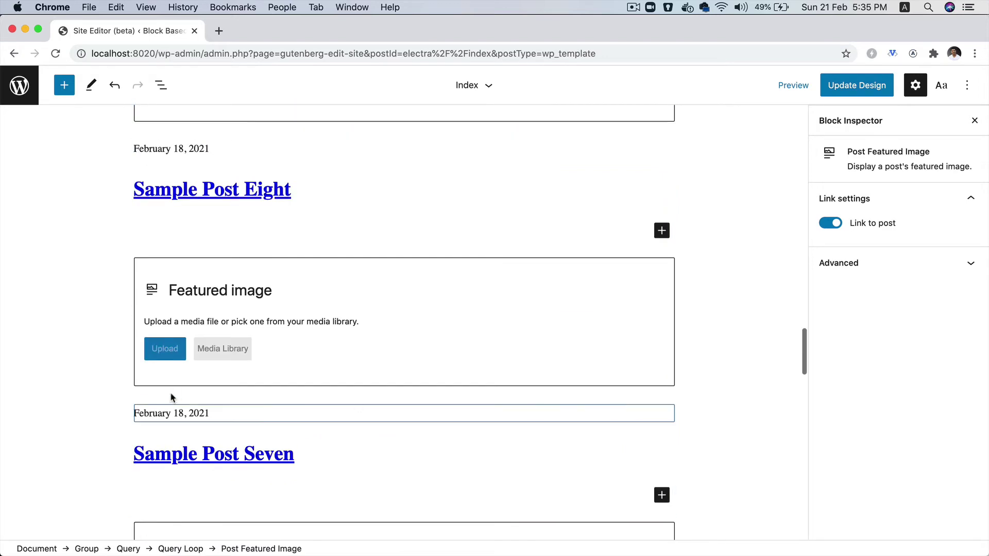
{"action": "scroll", "coordinate": [466, 389], "scroll_direction": "down", "scroll_amount": 12}
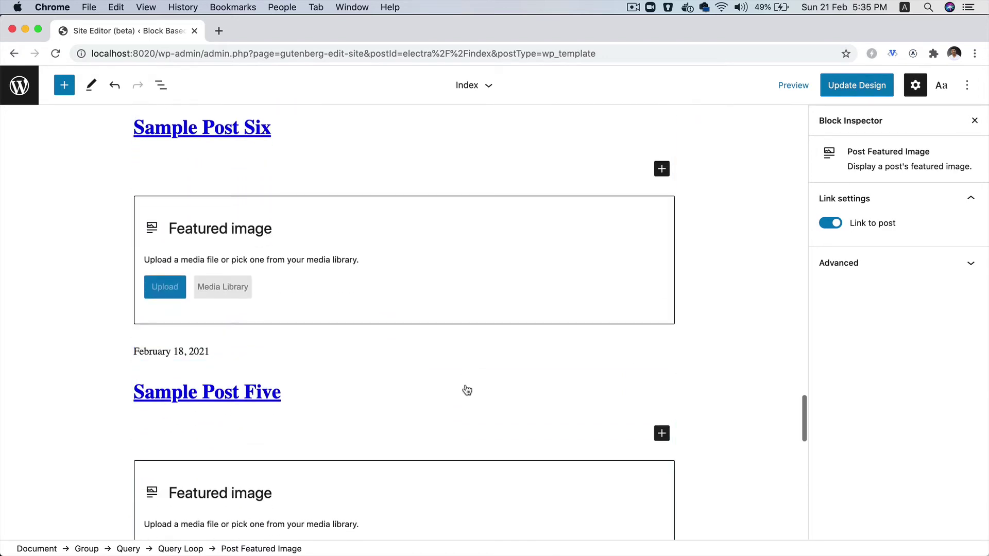
{"action": "scroll", "coordinate": [452, 285], "scroll_direction": "down", "scroll_amount": 15}
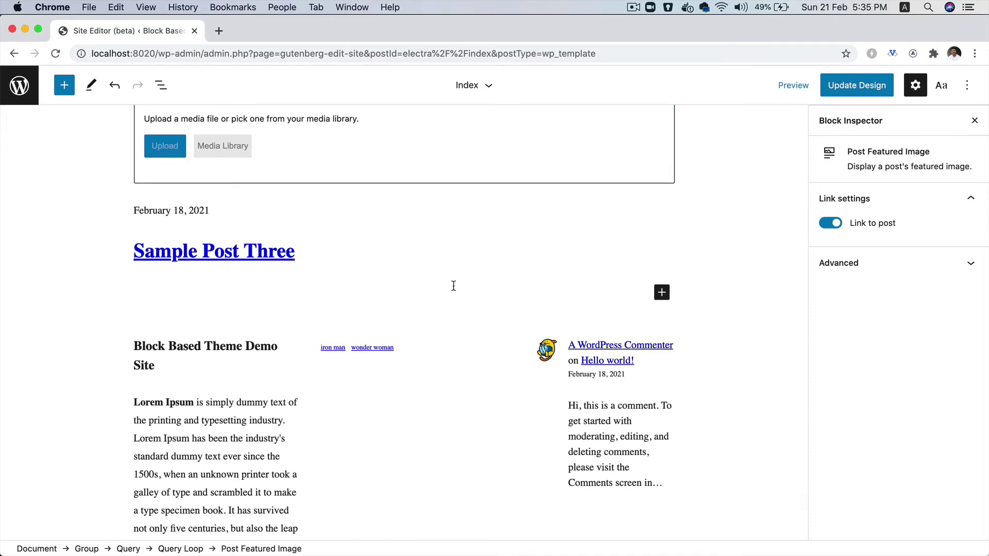
{"action": "scroll", "coordinate": [453, 286], "scroll_direction": "up", "scroll_amount": 20}
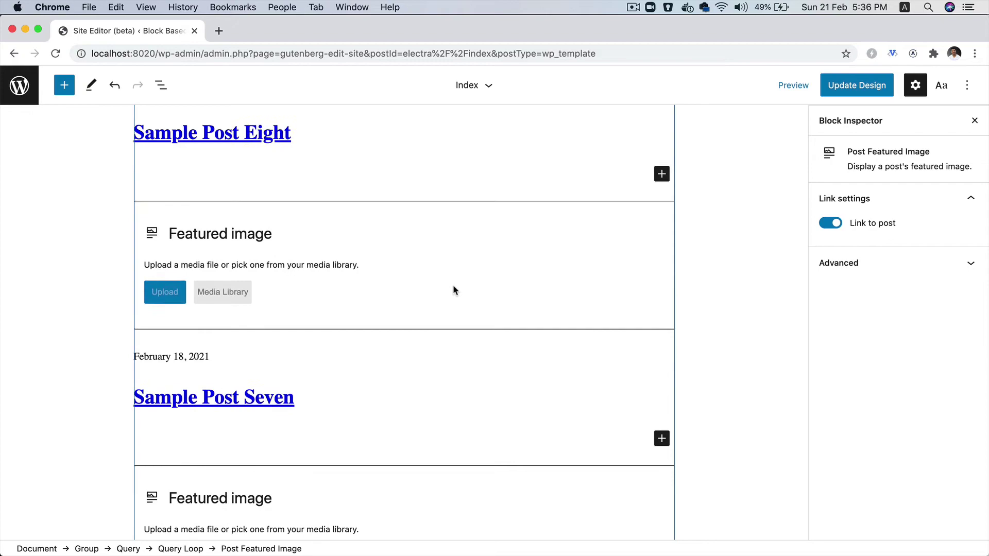
{"action": "scroll", "coordinate": [453, 285], "scroll_direction": "up", "scroll_amount": 10}
{"action": "scroll", "coordinate": [453, 285], "scroll_direction": "up", "scroll_amount": 8}
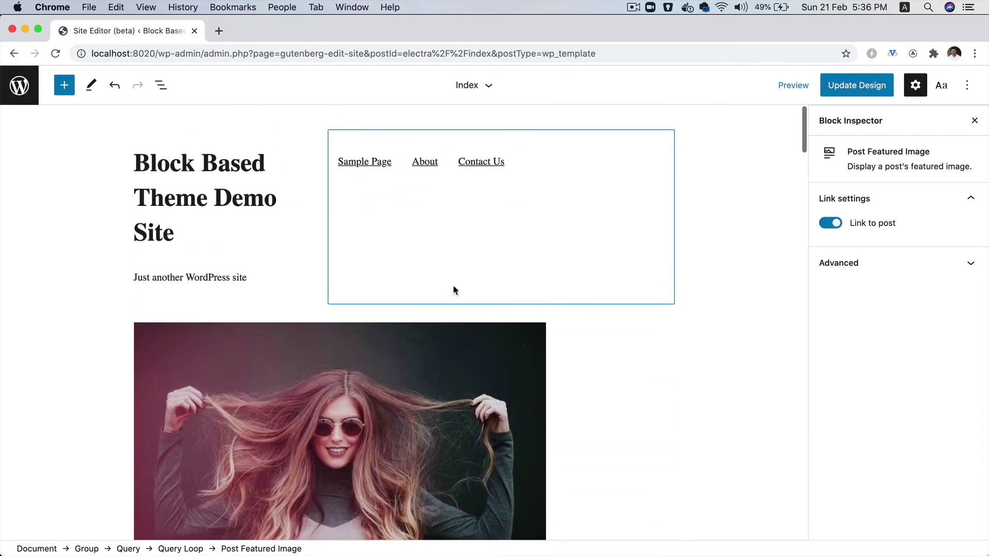
Step: Save the Index template and load localhost:8020 in a new tab
{"action": "left_click", "coordinate": [854, 92]}
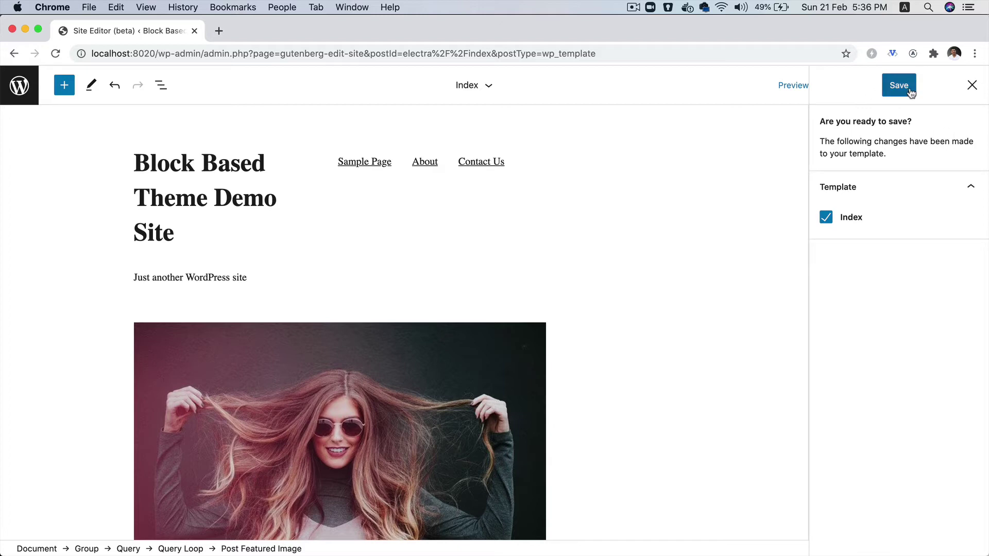
{"action": "left_click", "coordinate": [219, 30]}
{"action": "type", "text": "localhost:8020"}
{"action": "key", "text": "Return"}
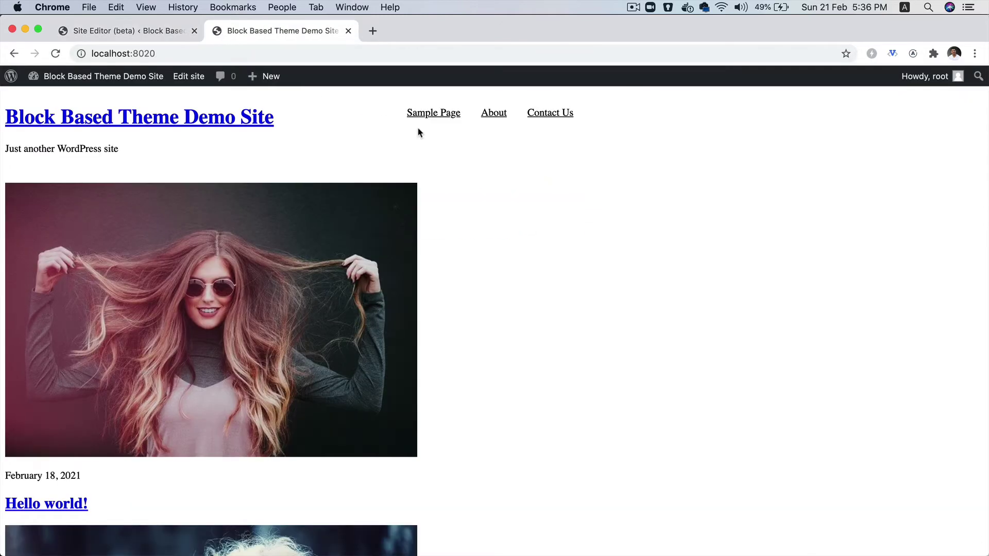
Step: Open the 'Hello world!' post, glance at the editor tab, and return to the post
{"action": "scroll", "coordinate": [525, 333], "scroll_direction": "down", "scroll_amount": 15}
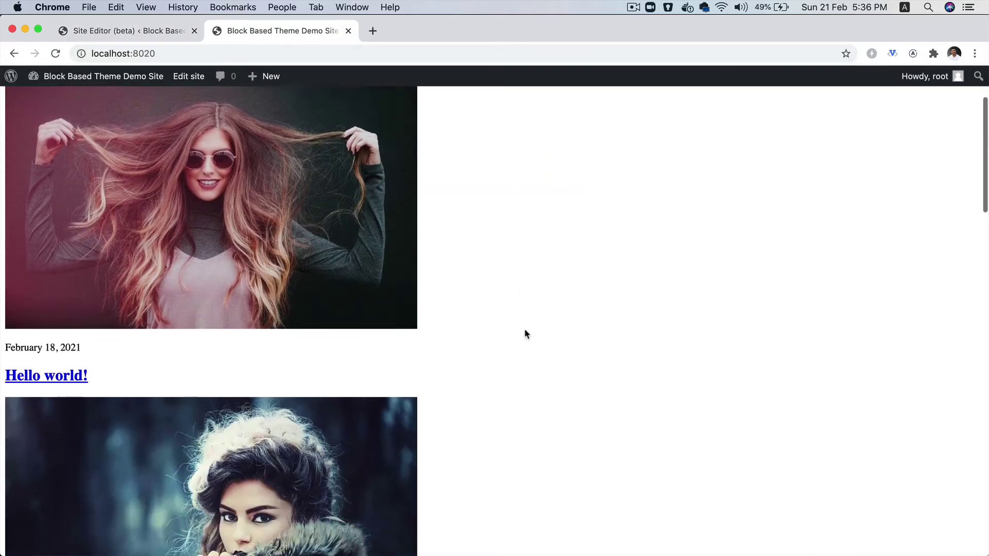
{"action": "scroll", "coordinate": [239, 366], "scroll_direction": "up", "scroll_amount": 12}
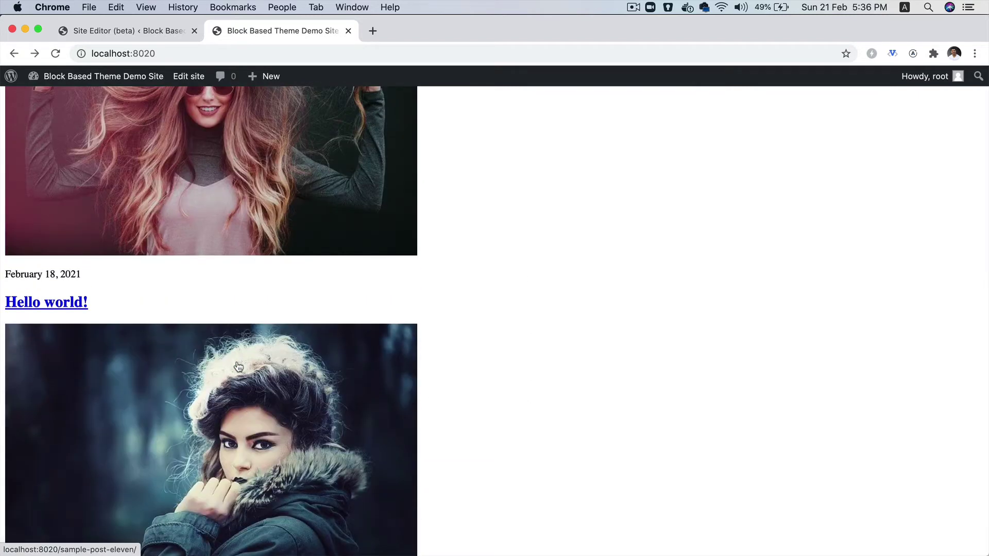
{"action": "left_click", "coordinate": [60, 304]}
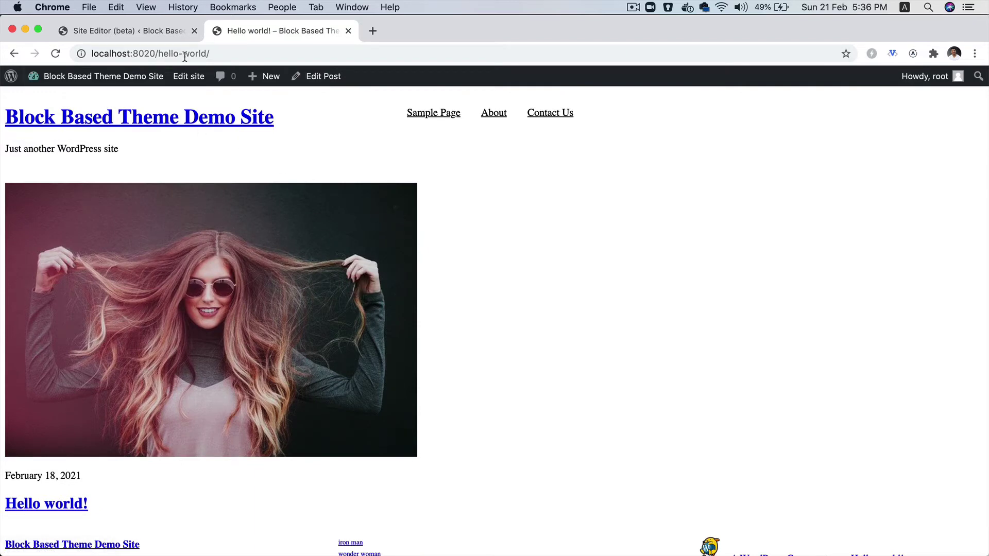
{"action": "left_click", "coordinate": [160, 32]}
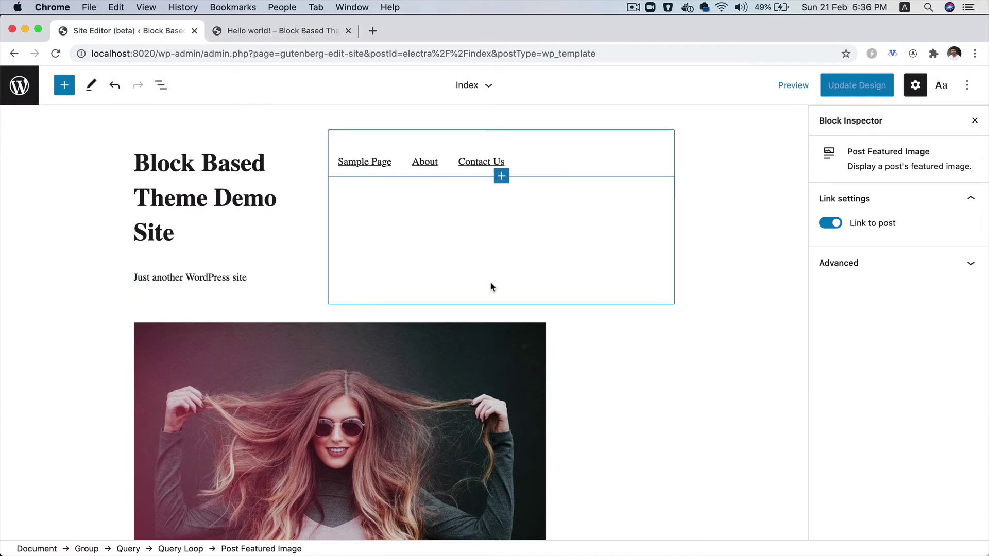
{"action": "scroll", "coordinate": [490, 281], "scroll_direction": "down", "scroll_amount": 10}
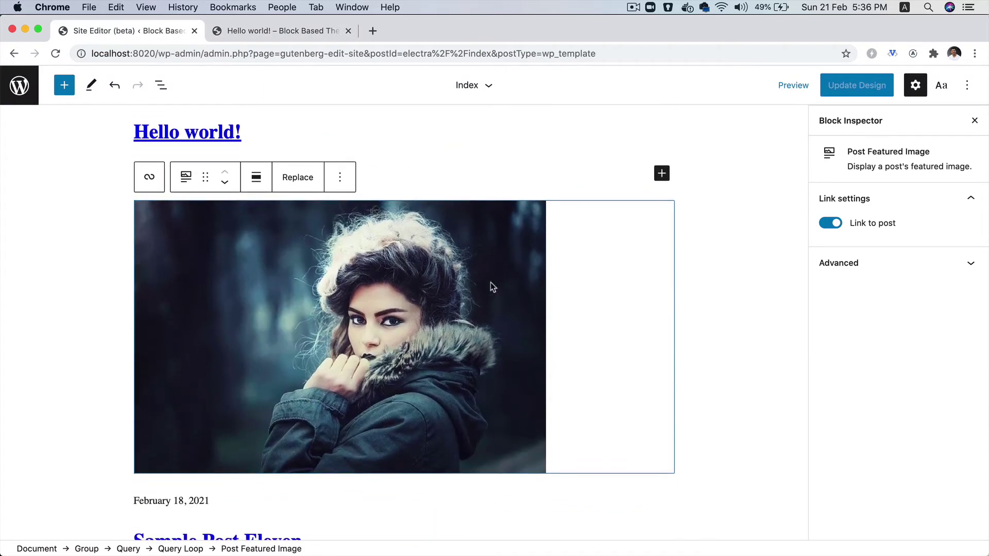
{"action": "left_click", "coordinate": [304, 31]}
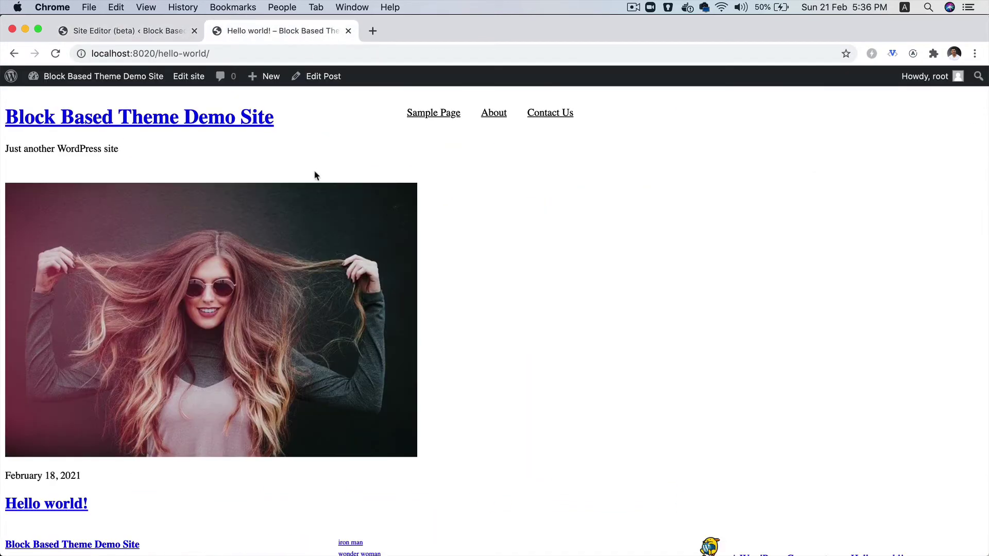
Step: Open DevTools and expand wp-site-blocks > main > inner container to the query loop list
{"action": "right_click", "coordinate": [309, 175]}
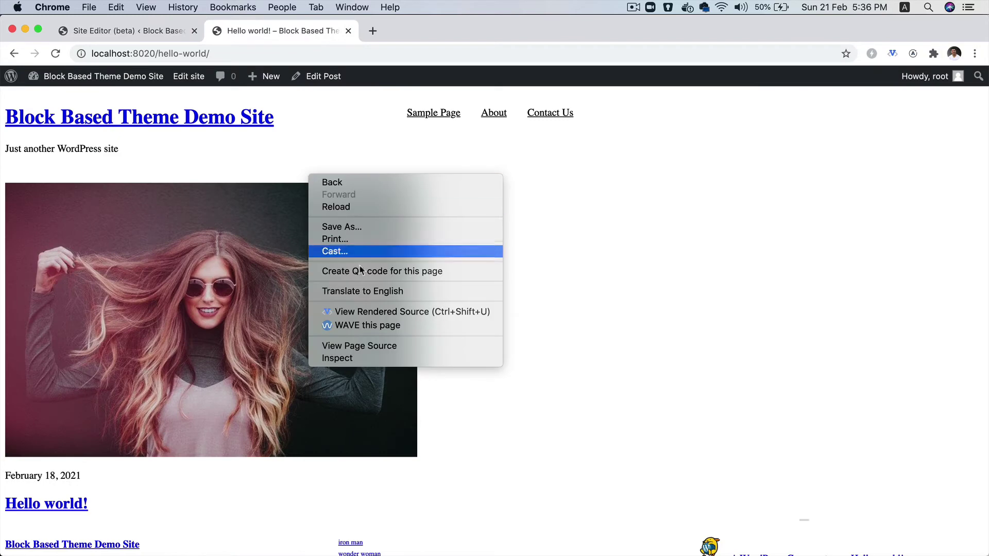
{"action": "left_click", "coordinate": [362, 357]}
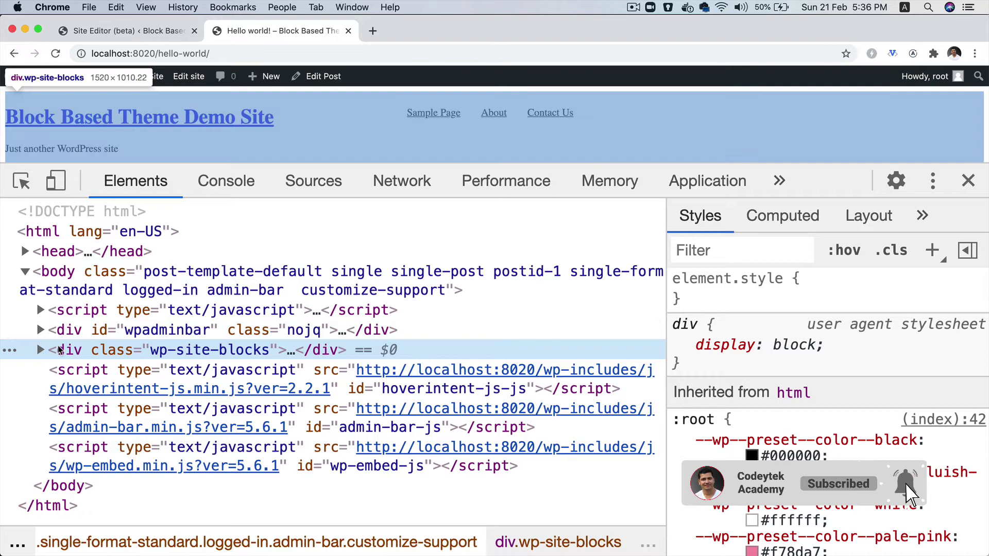
{"action": "left_click", "coordinate": [45, 351]}
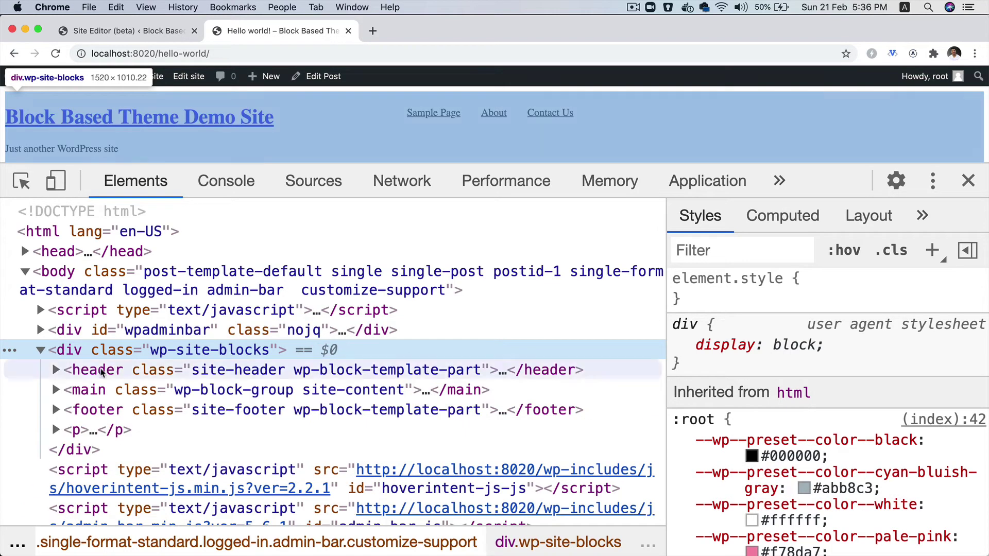
{"action": "left_click", "coordinate": [142, 375]}
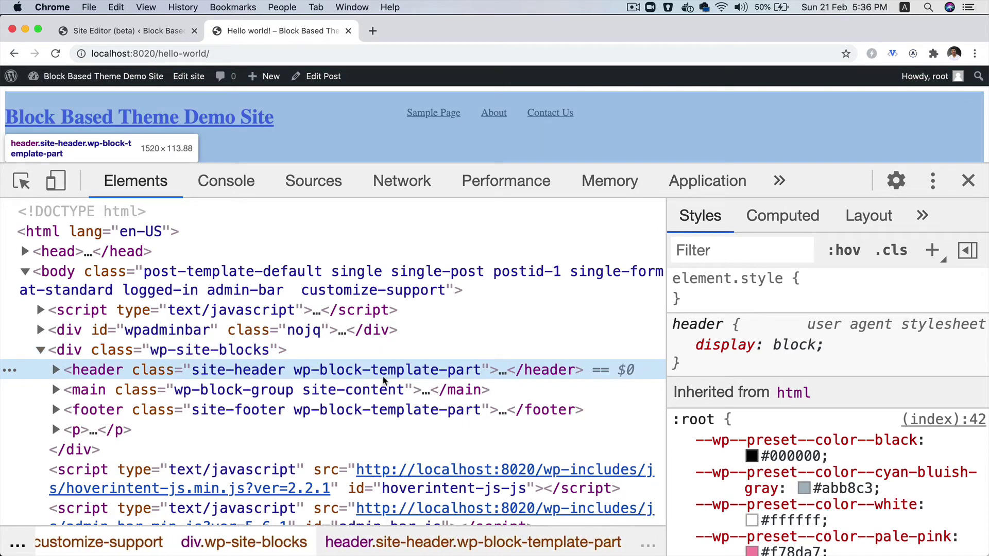
{"action": "left_click", "coordinate": [360, 392]}
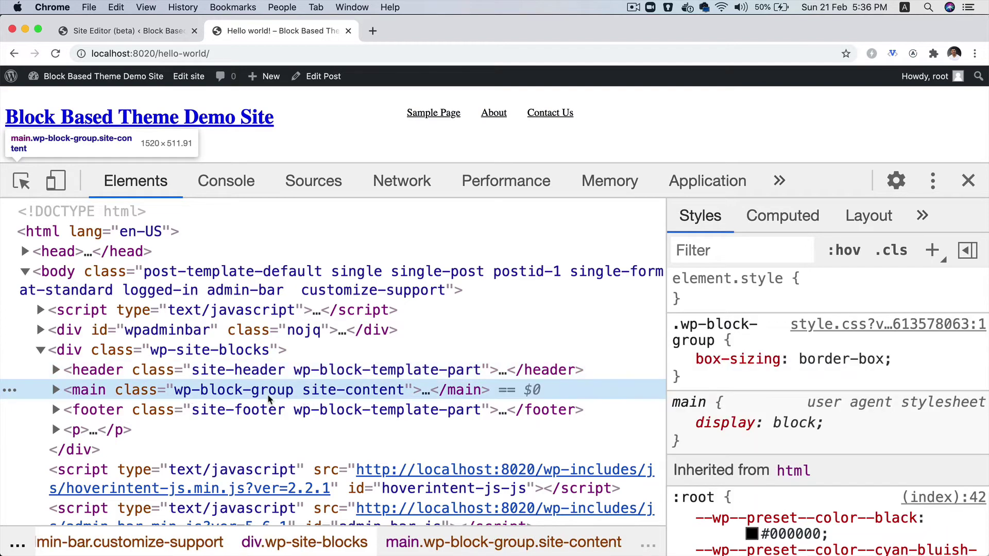
{"action": "left_click", "coordinate": [178, 412]}
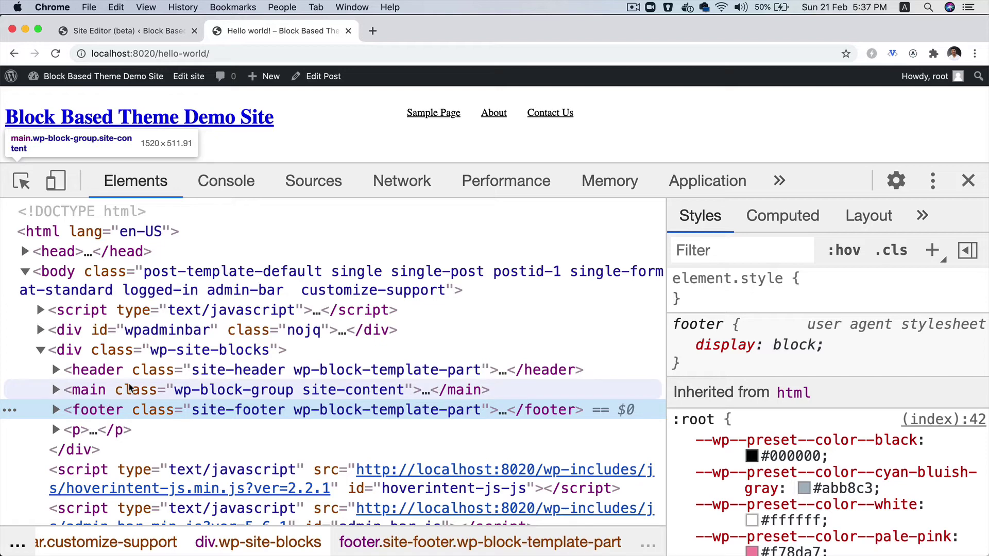
{"action": "left_click", "coordinate": [91, 372]}
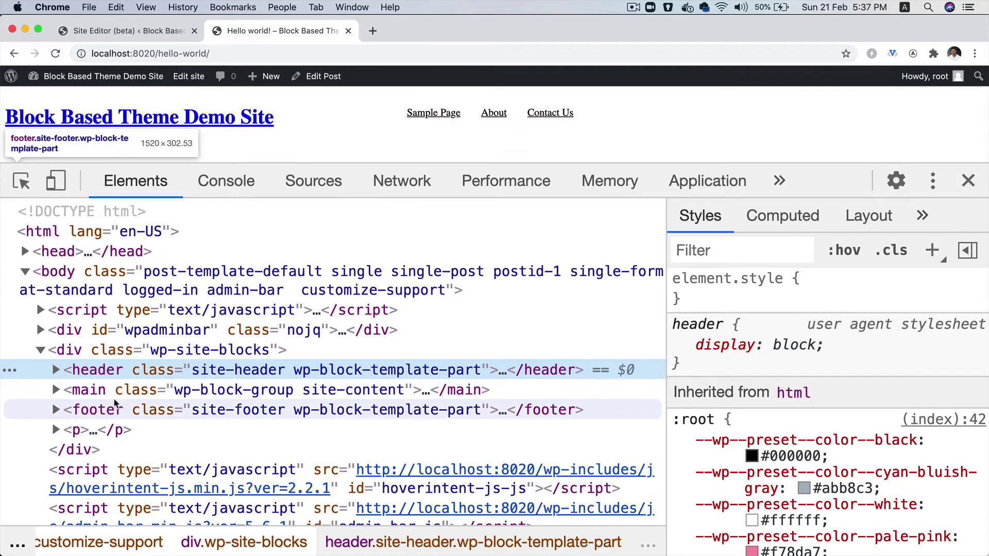
{"action": "left_click", "coordinate": [83, 392]}
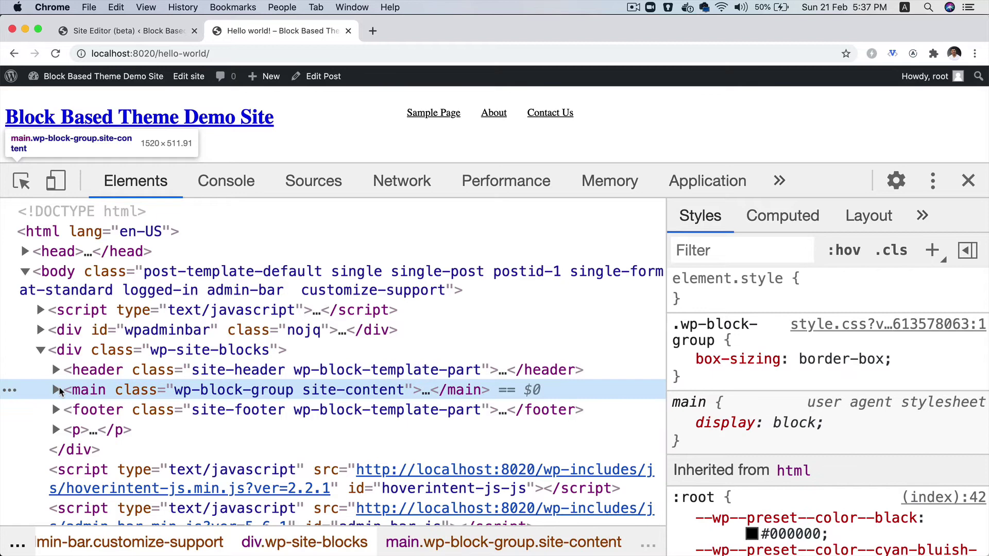
{"action": "left_click", "coordinate": [57, 390]}
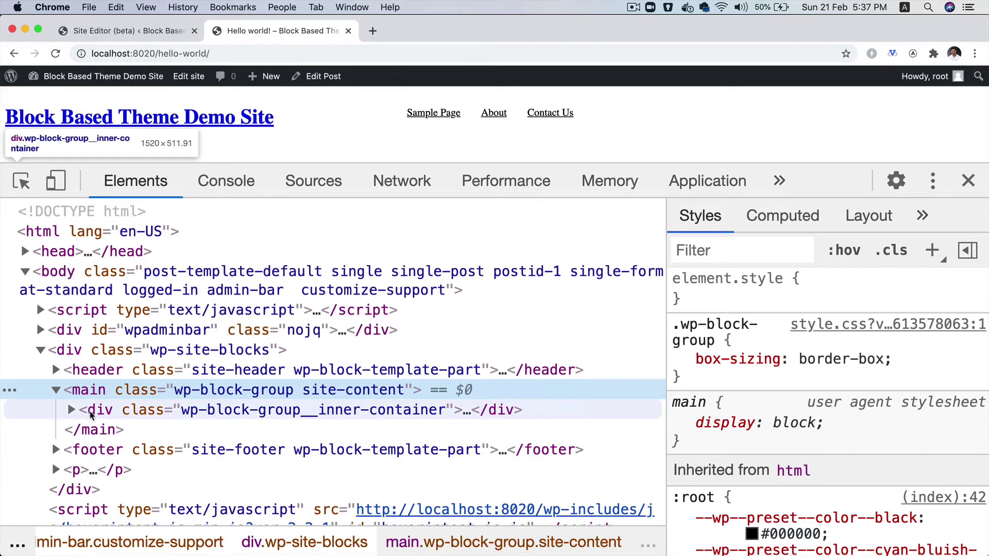
{"action": "left_click", "coordinate": [73, 410]}
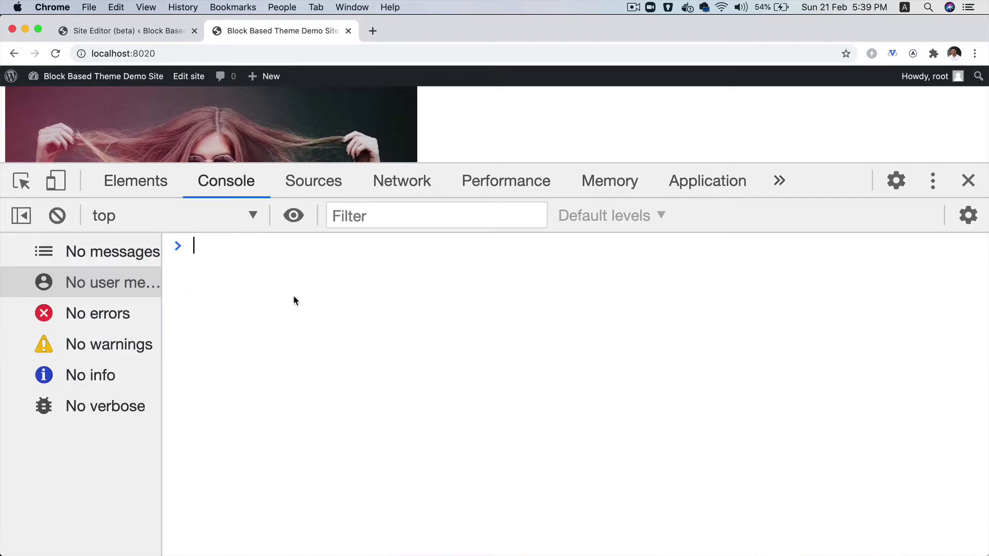
Step: Count the '.wp-block-query-loop li' items in the Console, confirming 10 posts
{"action": "type", "text": "const element = document.querySelectorAll( '.wp-block-query-loop li' );"}
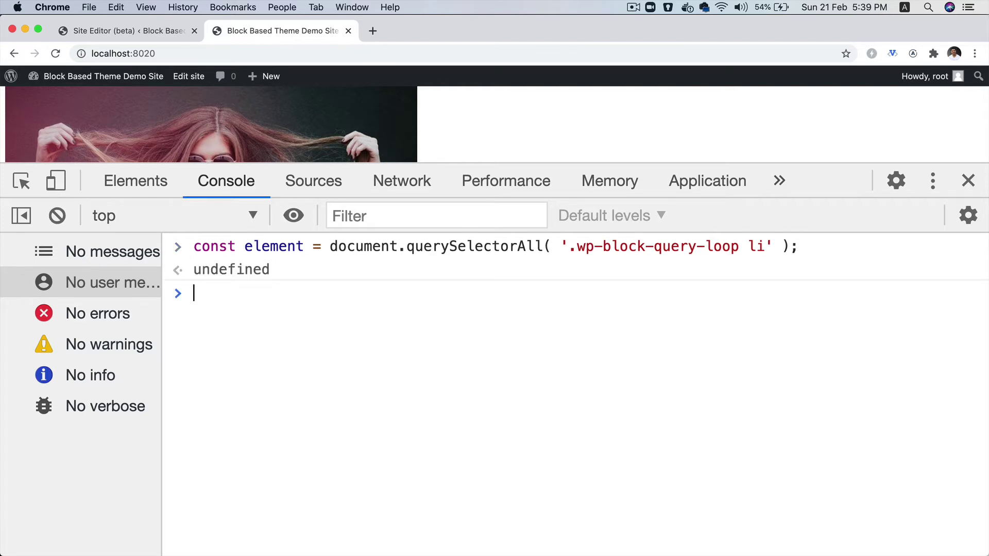
{"action": "type", "text": "element.le"}
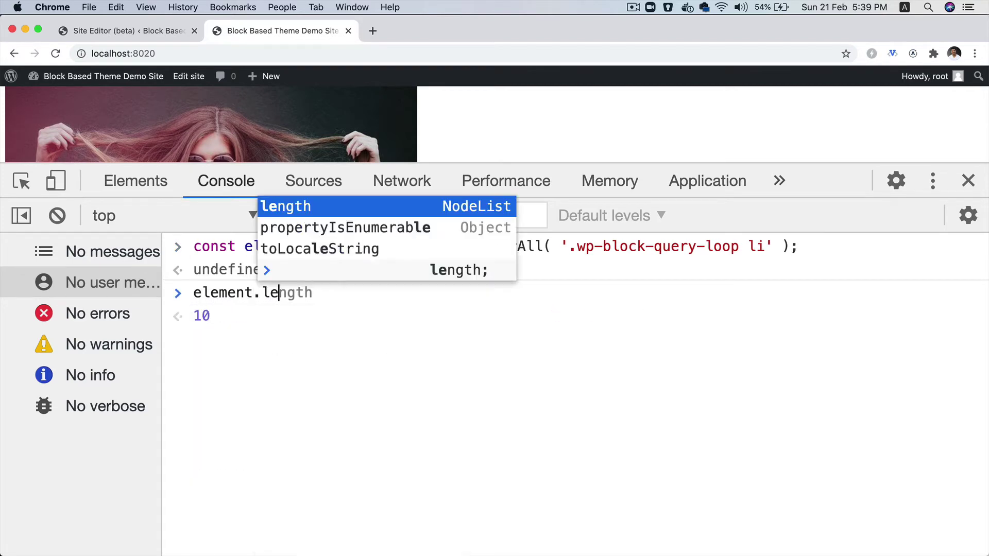
{"action": "key", "text": "Tab"}
{"action": "key", "text": "Return"}
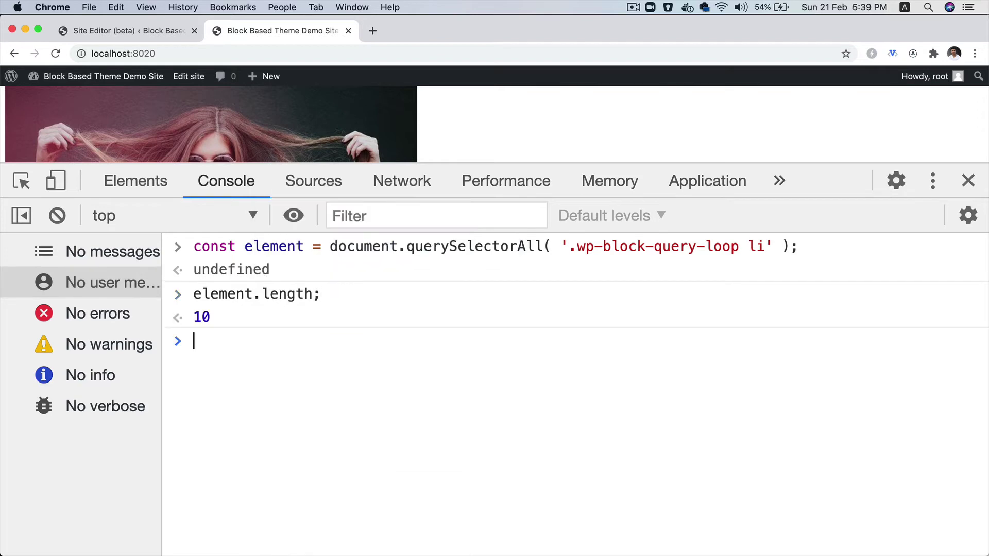
{"action": "left_click", "coordinate": [168, 183]}
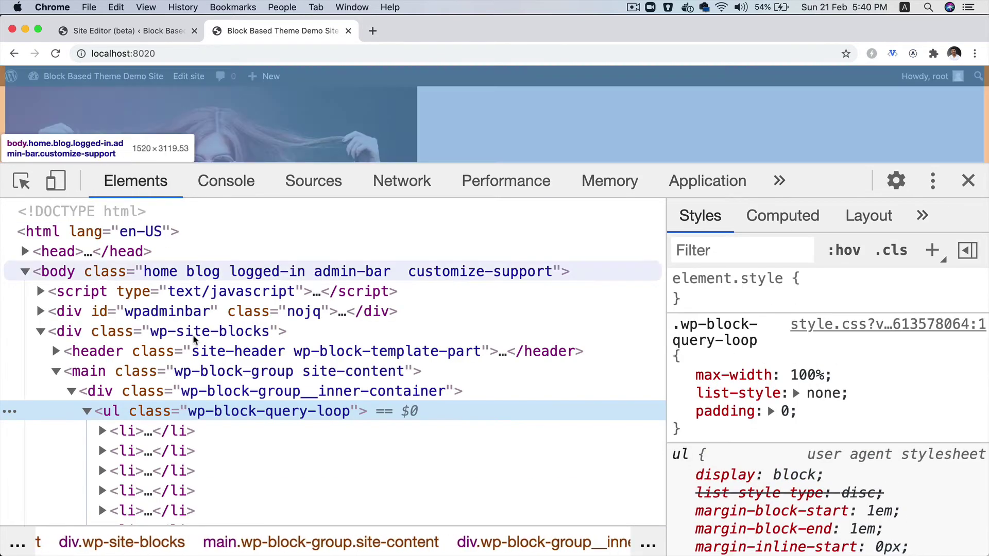
{"action": "scroll", "coordinate": [172, 427], "scroll_direction": "down", "scroll_amount": 5}
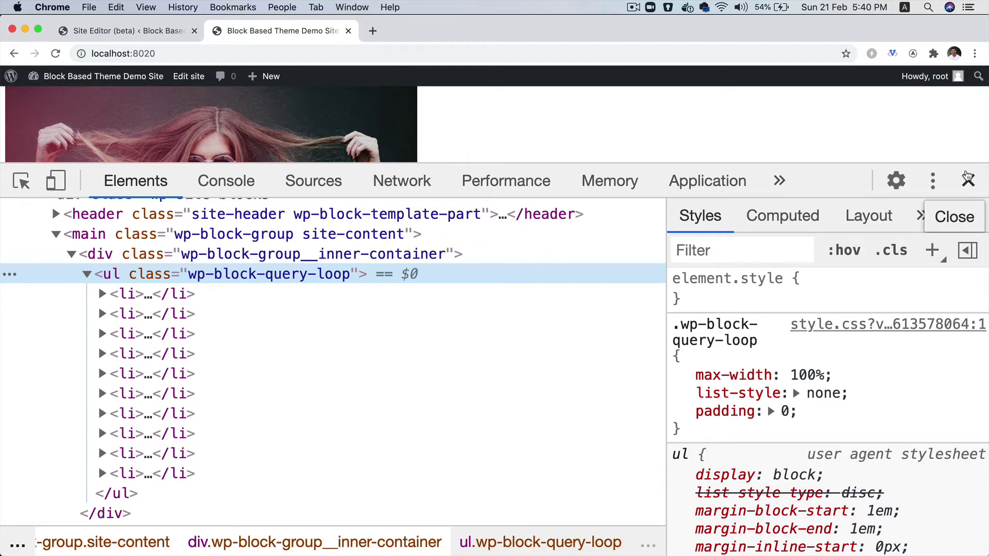
Step: Close DevTools and select the Query Loop block in the site editor's list view
{"action": "left_click", "coordinate": [967, 178]}
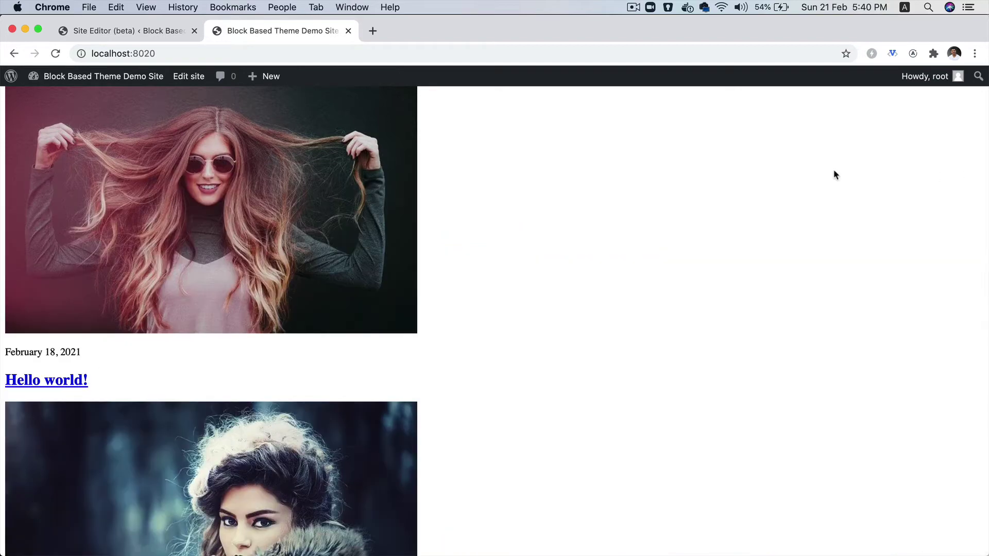
{"action": "left_click", "coordinate": [144, 31]}
{"action": "scroll", "coordinate": [550, 372], "scroll_direction": "down", "scroll_amount": 4}
{"action": "scroll", "coordinate": [550, 371], "scroll_direction": "down", "scroll_amount": 15}
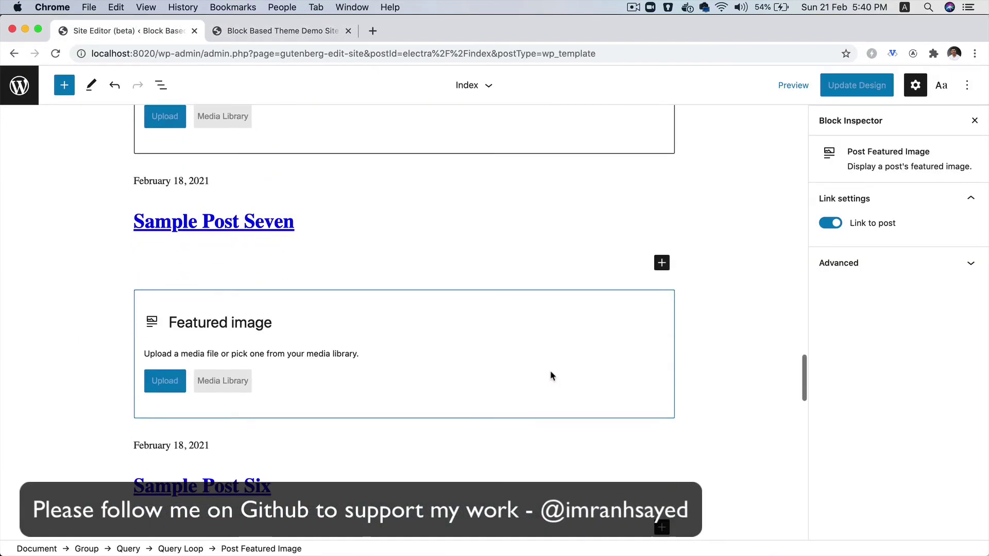
{"action": "scroll", "coordinate": [550, 372], "scroll_direction": "down", "scroll_amount": 5}
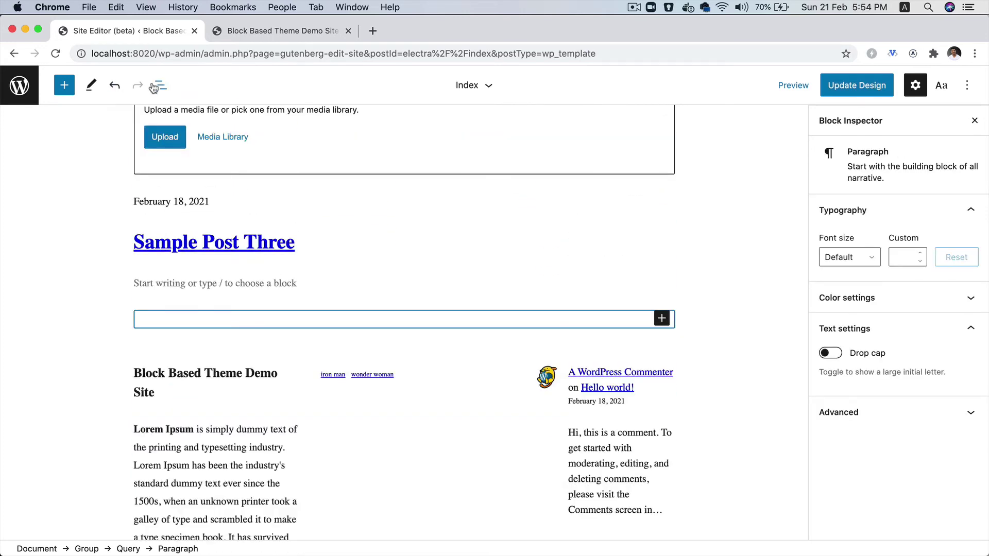
{"action": "left_click", "coordinate": [155, 86]}
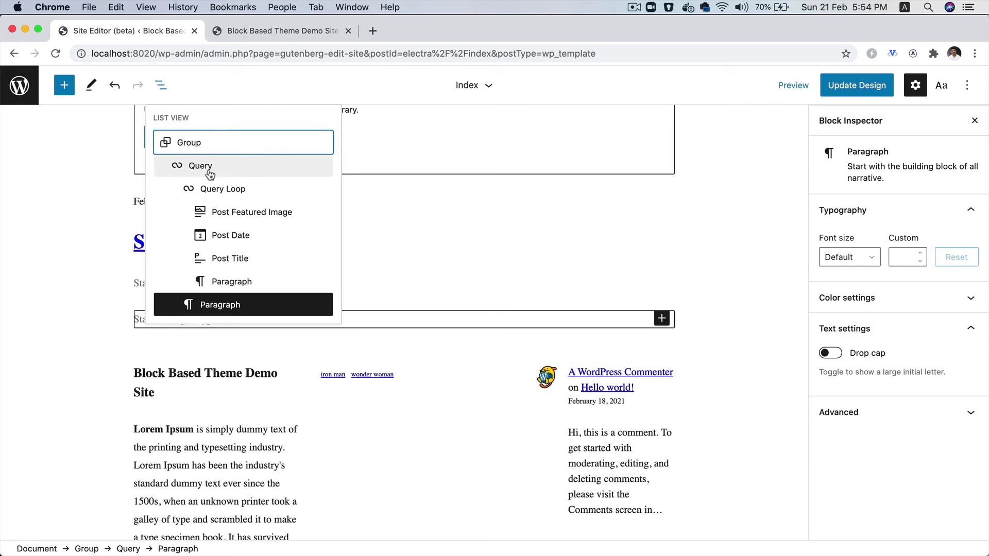
{"action": "left_click", "coordinate": [242, 191]}
Step: Insert a Query Pagination block, found by searching 'pagi', inside the Query block
{"action": "scroll", "coordinate": [422, 391], "scroll_direction": "down", "scroll_amount": 10}
{"action": "scroll", "coordinate": [309, 257], "scroll_direction": "up", "scroll_amount": 1}
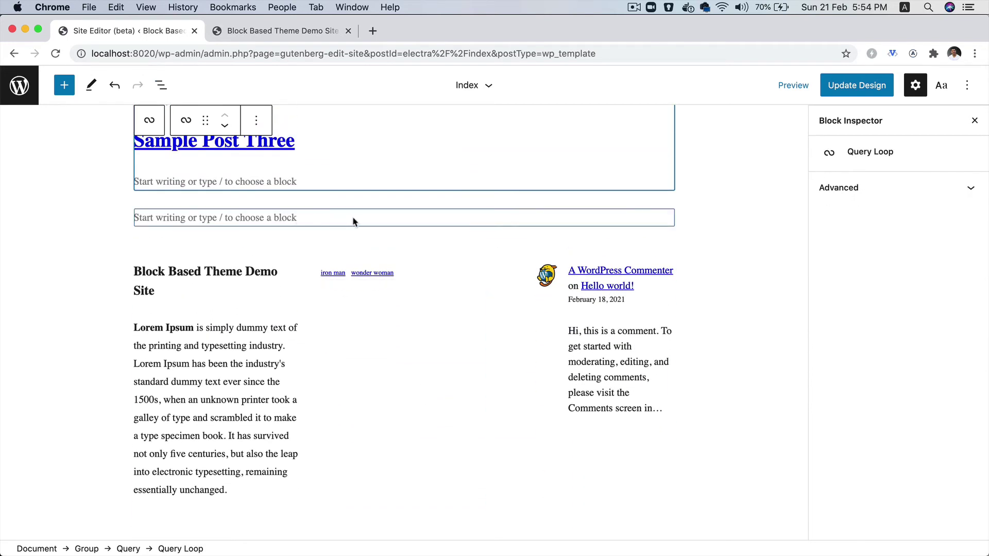
{"action": "left_click", "coordinate": [649, 220]}
{"action": "left_click", "coordinate": [667, 220]}
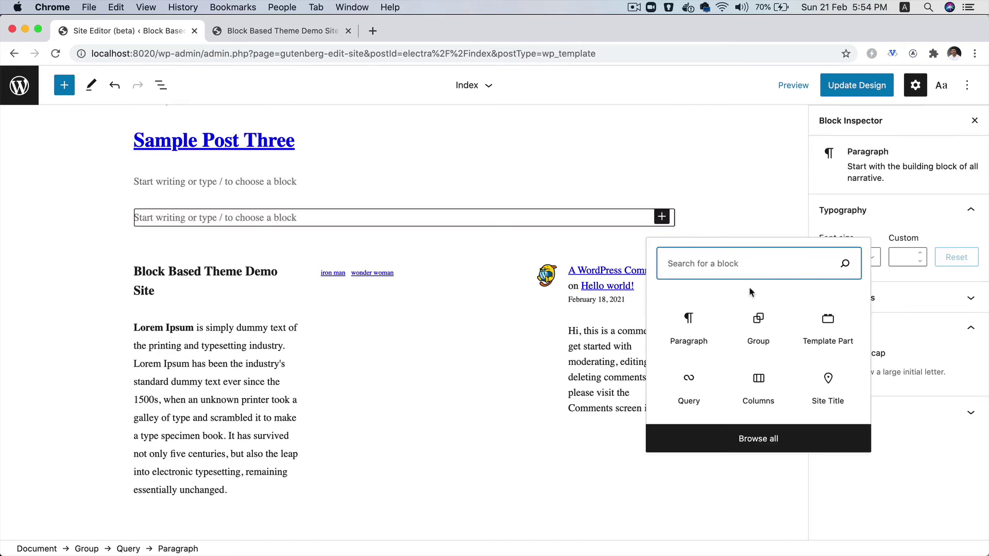
{"action": "left_click", "coordinate": [756, 446]}
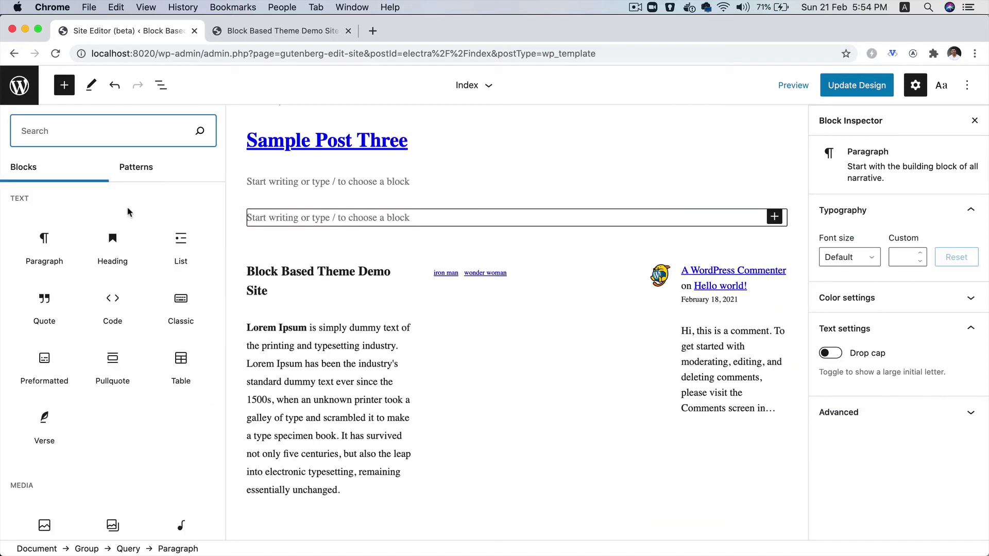
{"action": "type", "text": "pagi"}
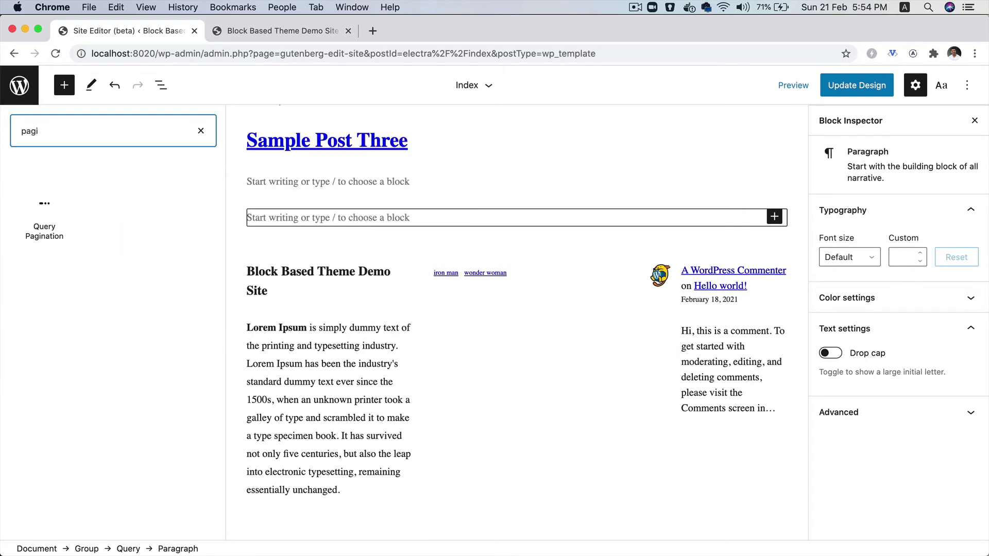
{"action": "mouse_move", "coordinate": [52, 242]}
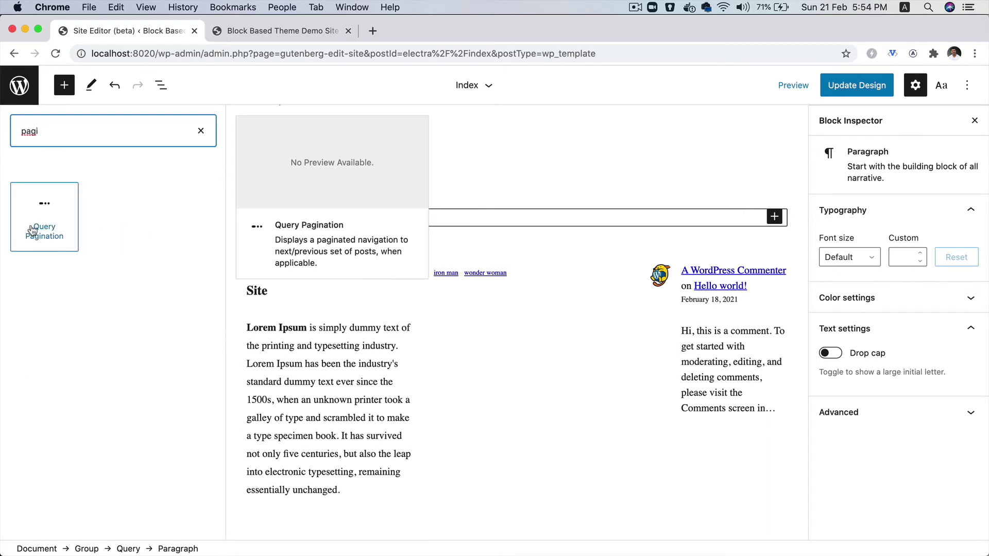
{"action": "left_click", "coordinate": [59, 215]}
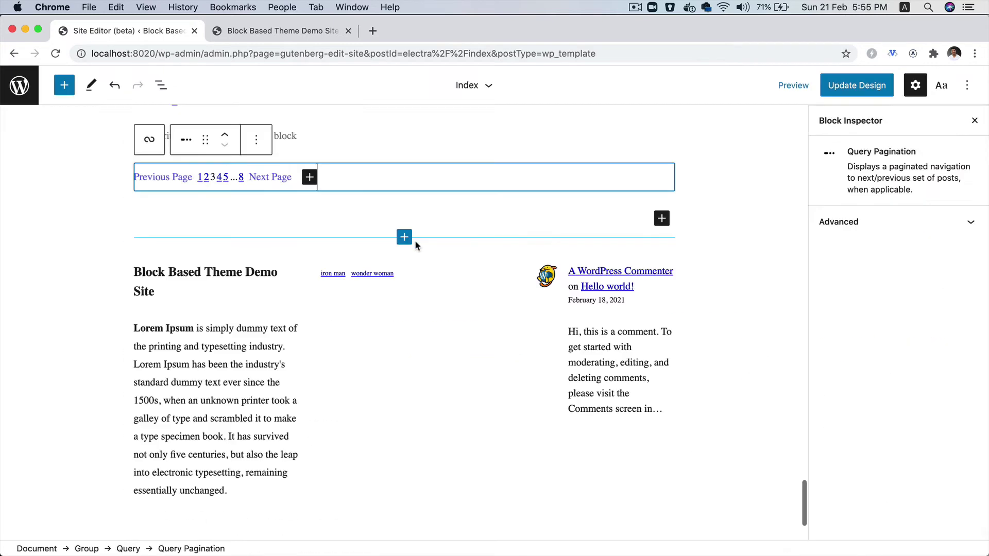
{"action": "scroll", "coordinate": [415, 242], "scroll_direction": "up", "scroll_amount": 10}
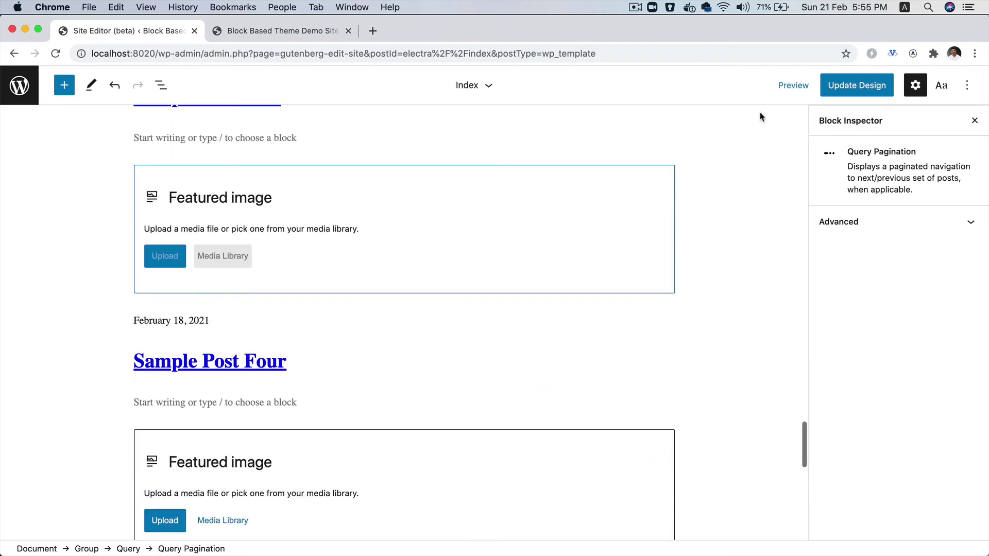
Step: Save the updated Index template and reload the front-end page
{"action": "left_click", "coordinate": [858, 91]}
{"action": "left_click", "coordinate": [898, 85]}
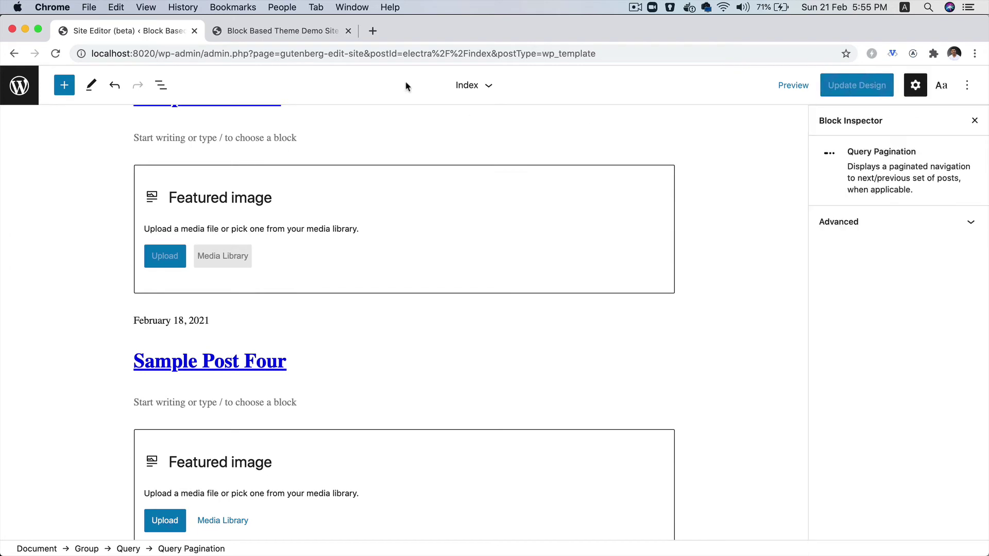
{"action": "left_click", "coordinate": [305, 31]}
{"action": "key", "text": "super+r"}
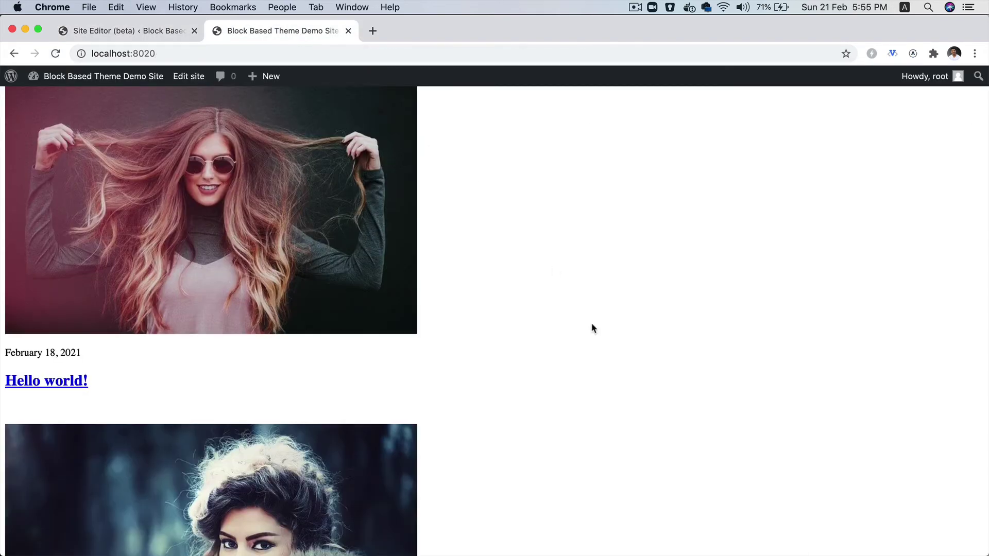
{"action": "scroll", "coordinate": [592, 327], "scroll_direction": "down", "scroll_amount": 20}
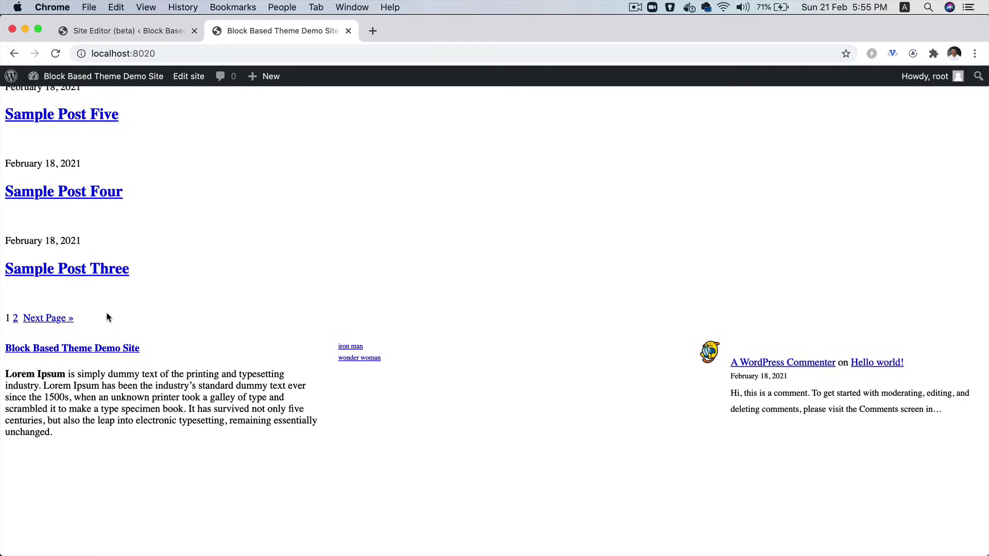
{"action": "scroll", "coordinate": [79, 303], "scroll_direction": "up", "scroll_amount": 5}
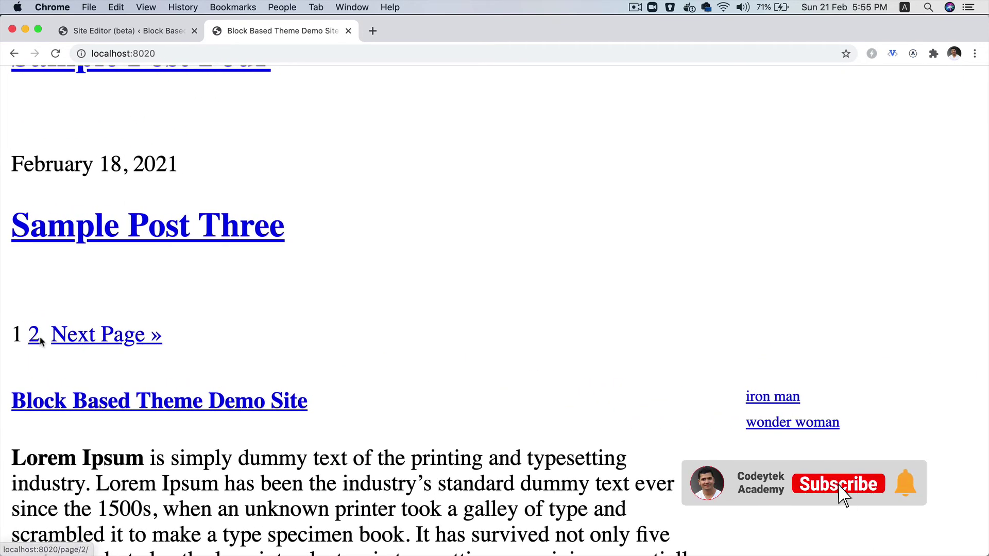
Step: Go to page 2 with Next Page and back with Previous Page, twice
{"action": "left_click", "coordinate": [66, 349]}
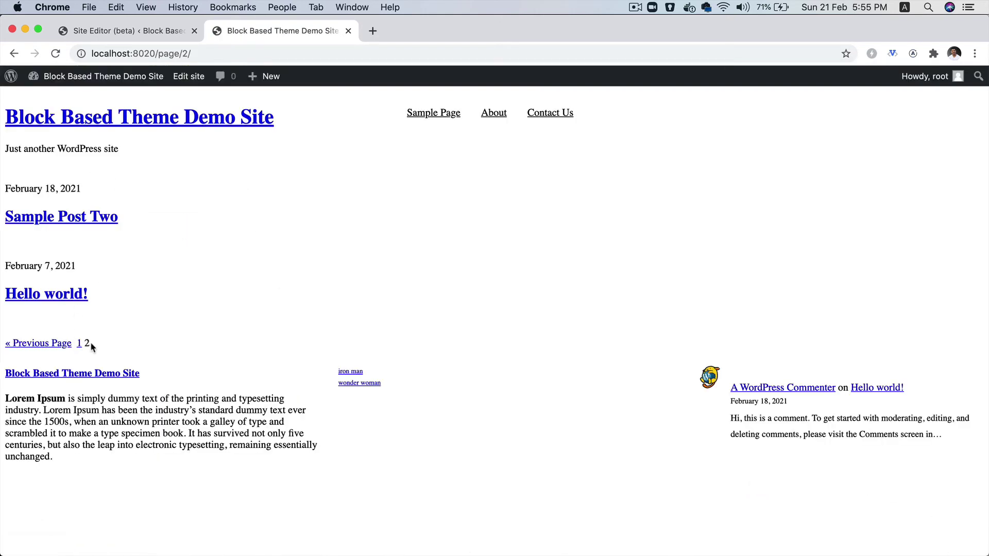
{"action": "left_click", "coordinate": [44, 345]}
{"action": "scroll", "coordinate": [208, 384], "scroll_direction": "down", "scroll_amount": 2}
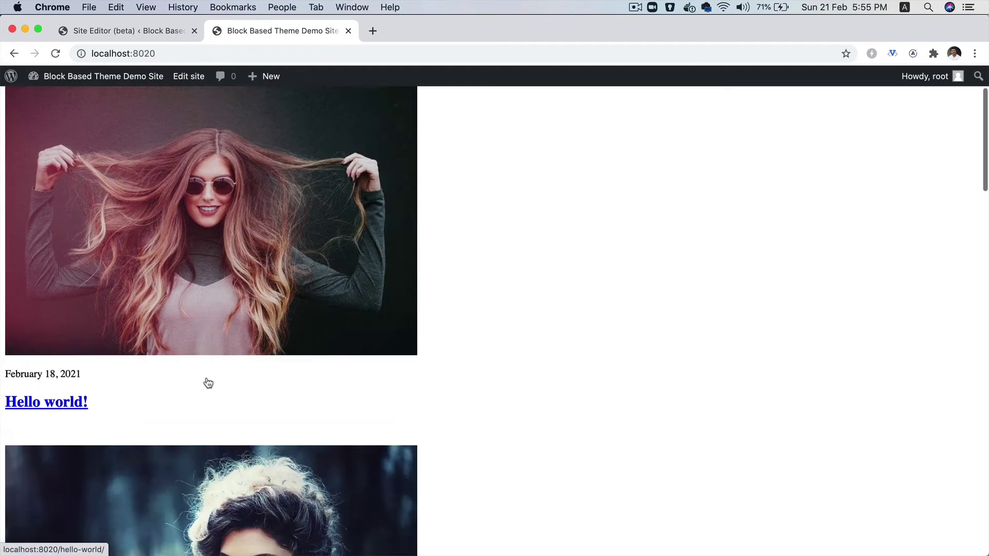
{"action": "scroll", "coordinate": [208, 384], "scroll_direction": "down", "scroll_amount": 15}
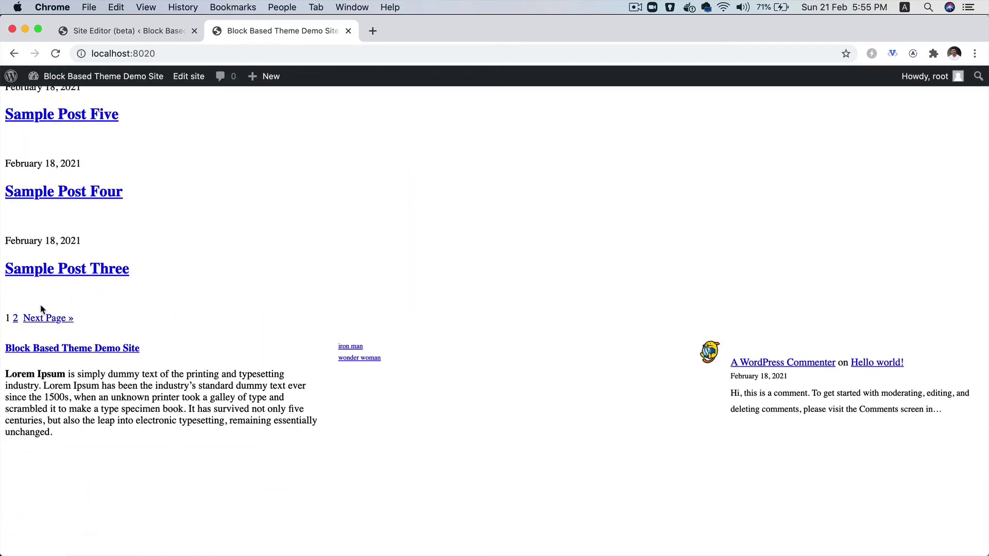
{"action": "left_click", "coordinate": [61, 322]}
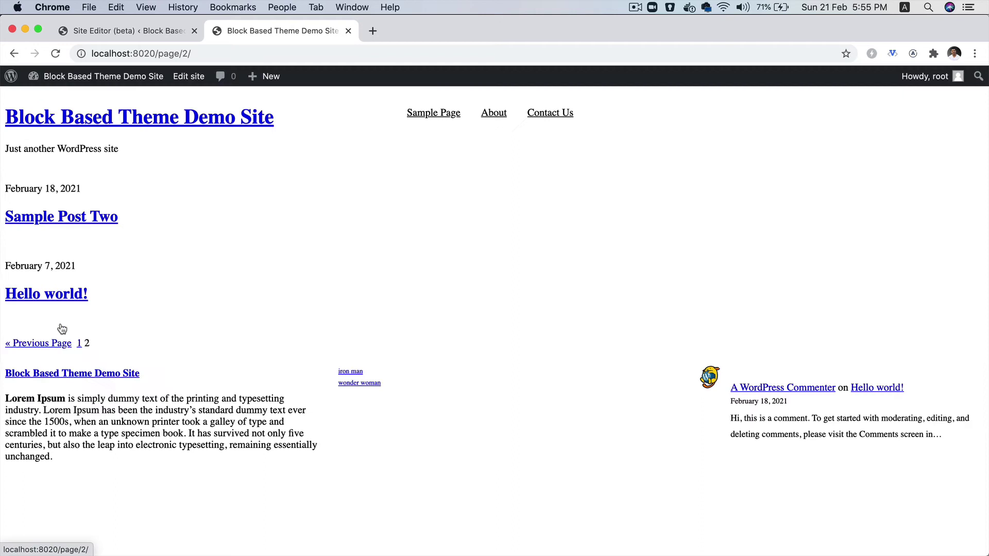
{"action": "left_click", "coordinate": [25, 343]}
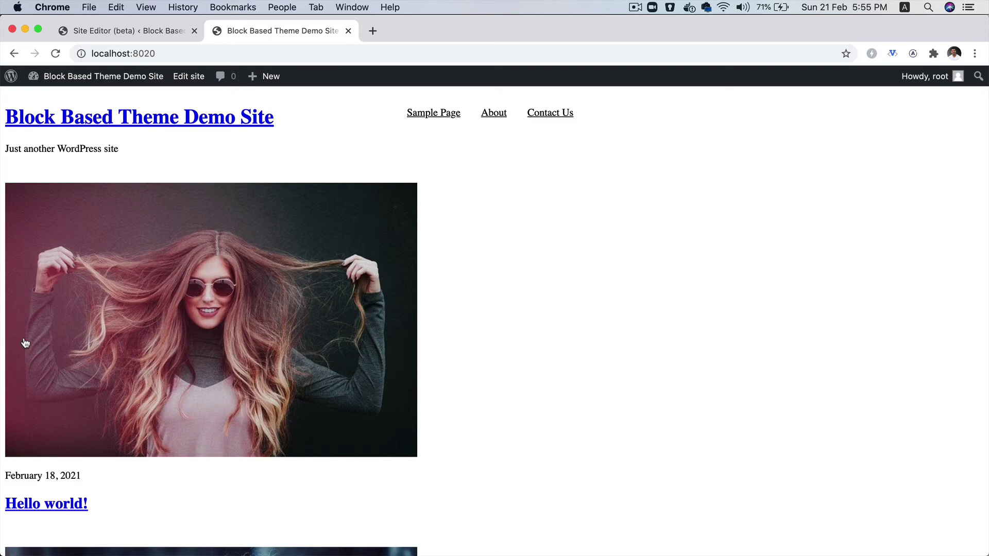
Step: Return to the Index template and select the site title, tagline and header's right column
{"action": "left_click", "coordinate": [153, 37]}
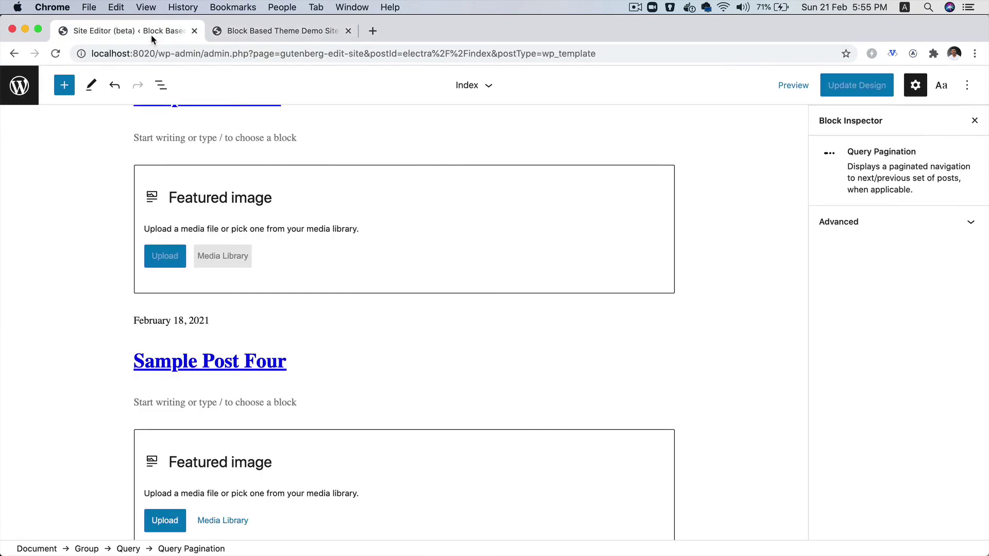
{"action": "scroll", "coordinate": [524, 401], "scroll_direction": "up", "scroll_amount": 6}
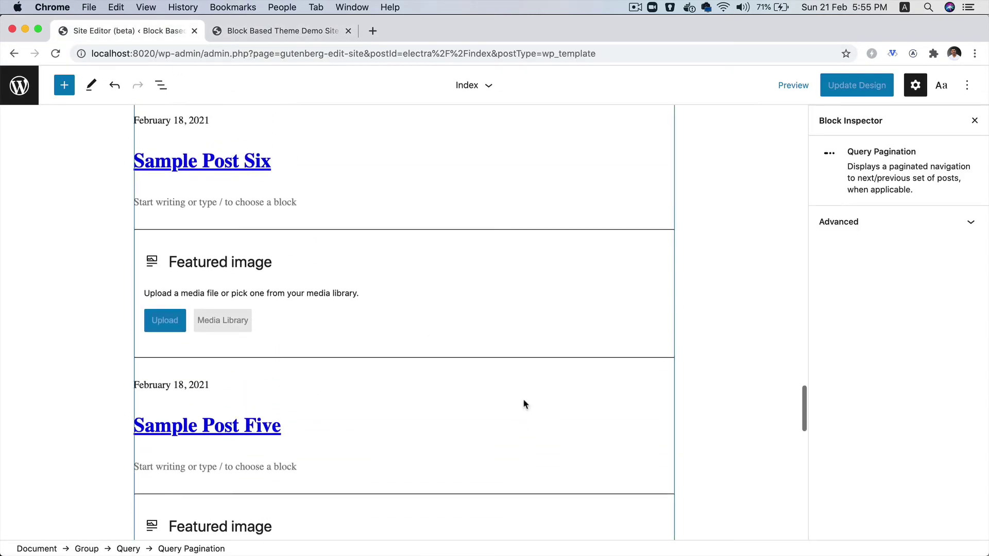
{"action": "scroll", "coordinate": [524, 401], "scroll_direction": "up", "scroll_amount": 15}
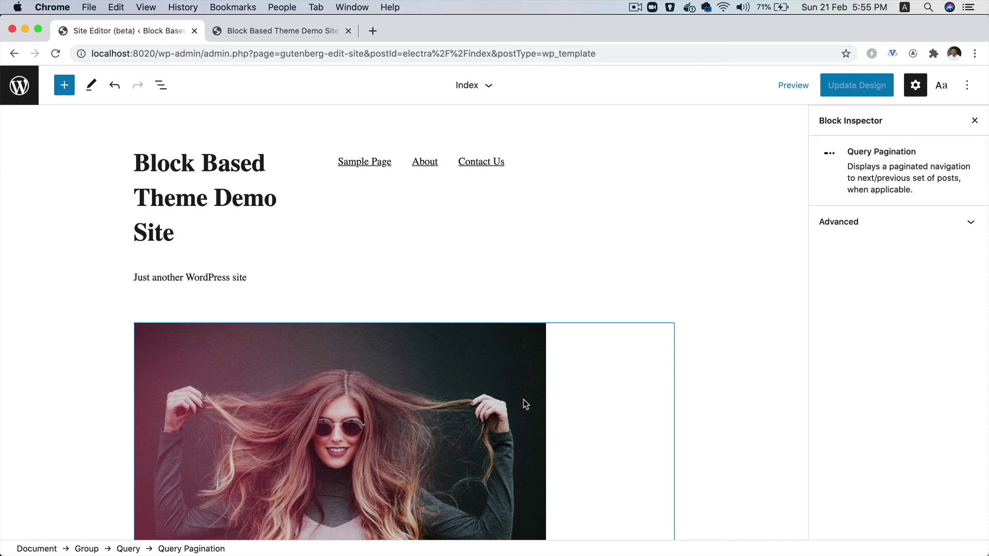
{"action": "left_click", "coordinate": [233, 198]}
{"action": "left_click", "coordinate": [242, 276]}
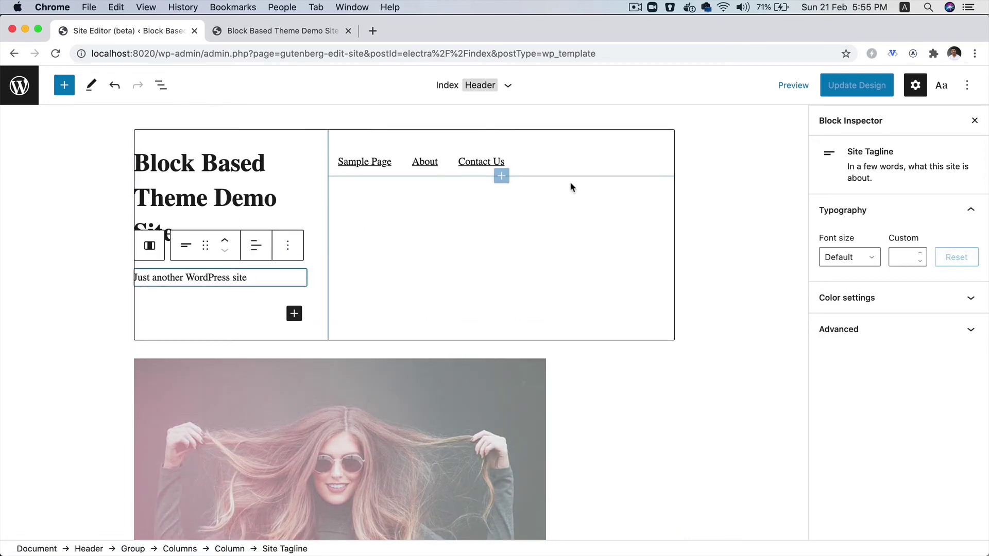
{"action": "left_click", "coordinate": [569, 185]}
Step: Select the Query Loop block and scroll through its featured-image posts and footer
{"action": "scroll", "coordinate": [570, 181], "scroll_direction": "down", "scroll_amount": 5}
{"action": "left_click", "coordinate": [638, 218]}
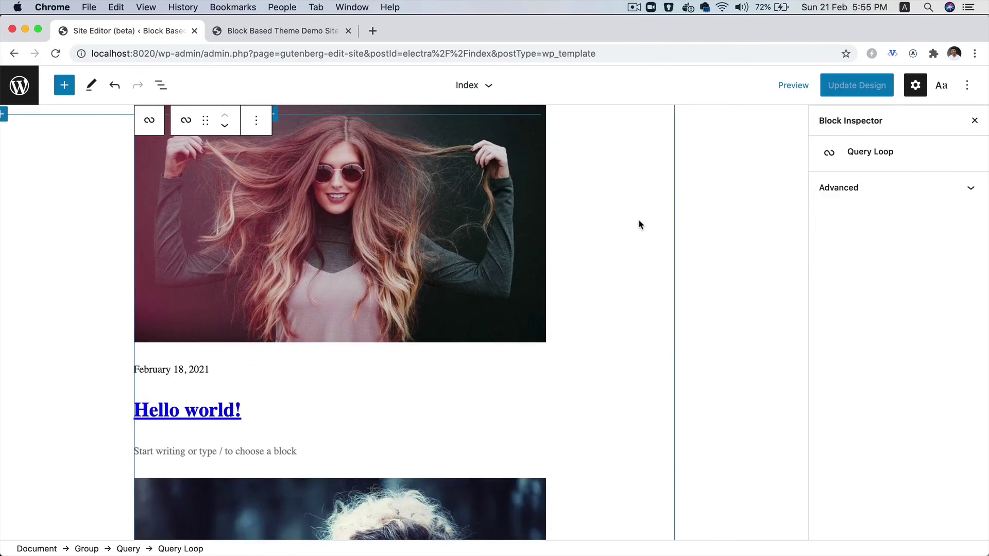
{"action": "scroll", "coordinate": [638, 218], "scroll_direction": "down", "scroll_amount": 10}
{"action": "scroll", "coordinate": [639, 221], "scroll_direction": "down", "scroll_amount": 15}
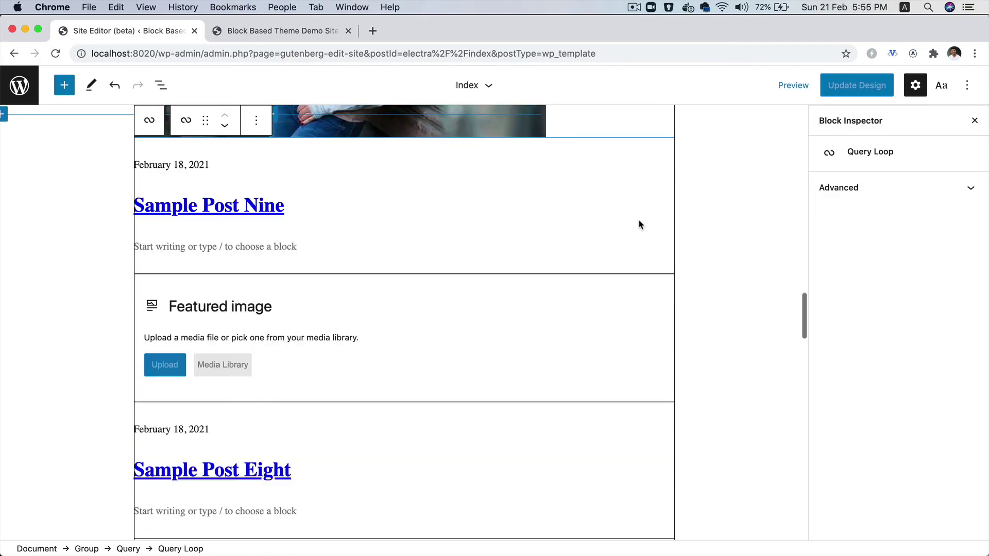
{"action": "scroll", "coordinate": [638, 218], "scroll_direction": "down", "scroll_amount": 20}
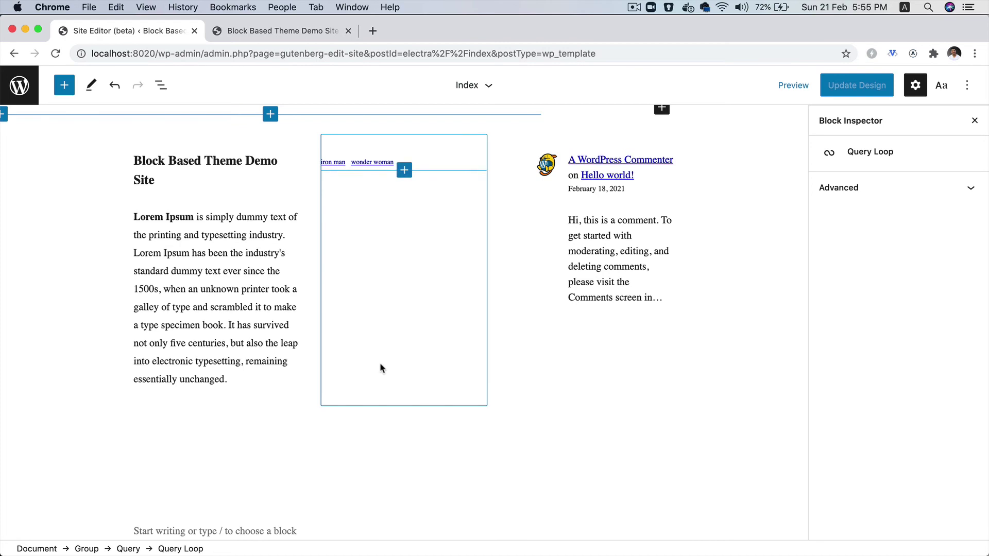
{"action": "scroll", "coordinate": [563, 324], "scroll_direction": "up", "scroll_amount": 20}
{"action": "scroll", "coordinate": [563, 324], "scroll_direction": "up", "scroll_amount": 10}
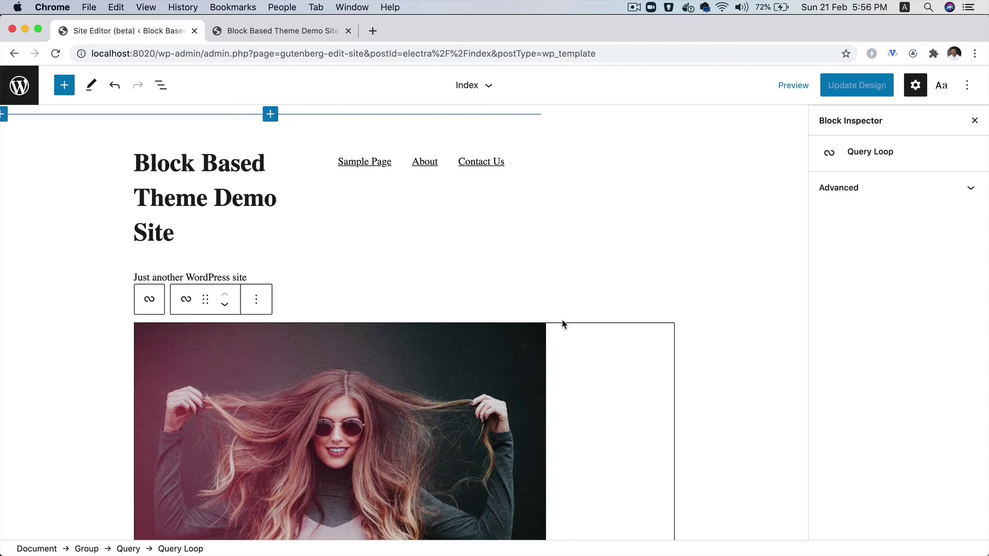
Step: In a new tab, go to the GitHub profile and open its electra repository
{"action": "left_click", "coordinate": [371, 31]}
{"action": "type", "text": "git"}
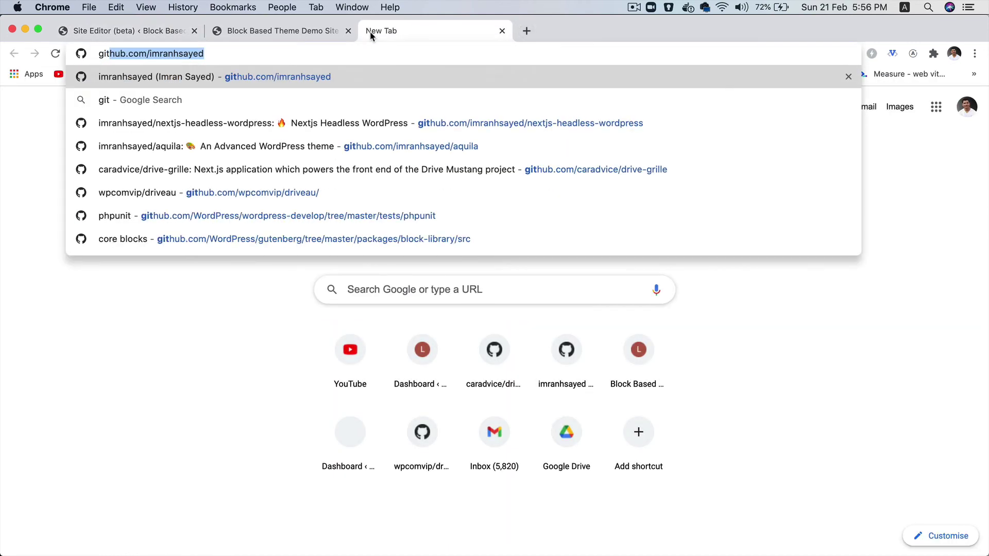
{"action": "key", "text": "Return"}
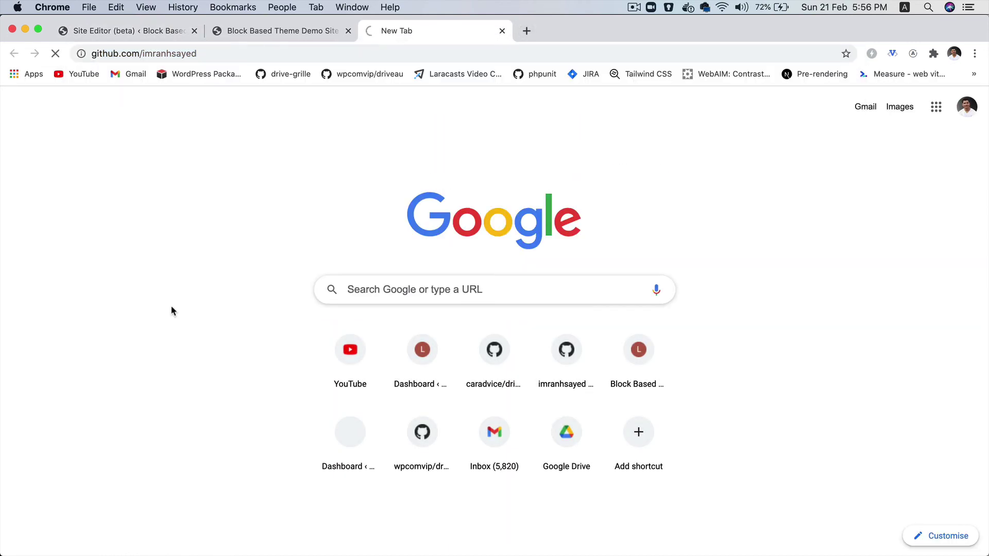
{"action": "scroll", "coordinate": [134, 317], "scroll_direction": "up", "scroll_amount": 5}
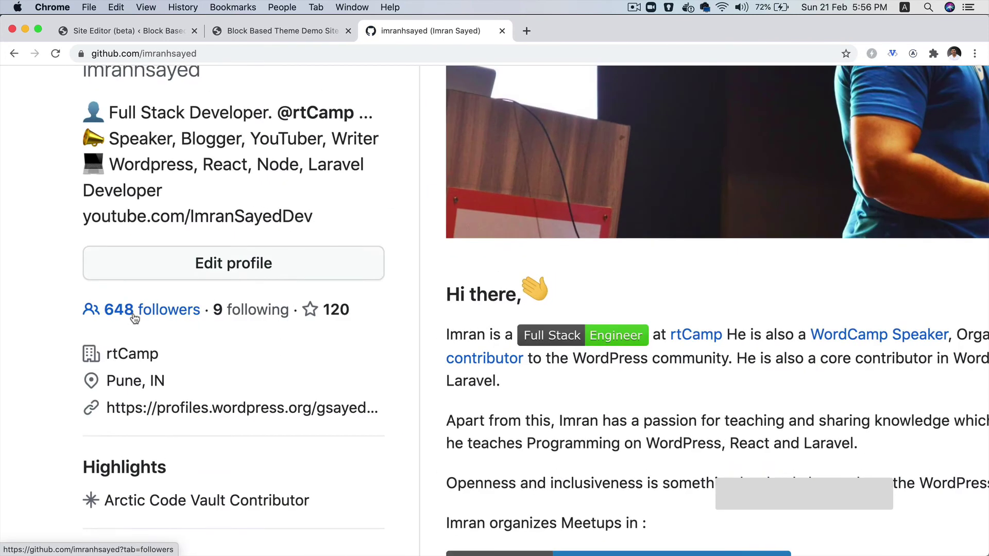
{"action": "left_click", "coordinate": [134, 317]}
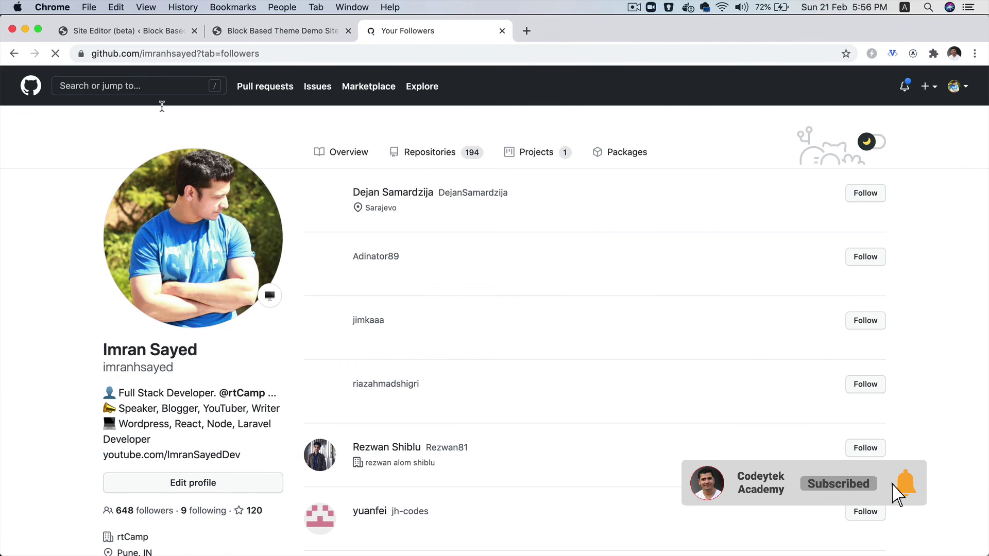
{"action": "left_click", "coordinate": [431, 152]}
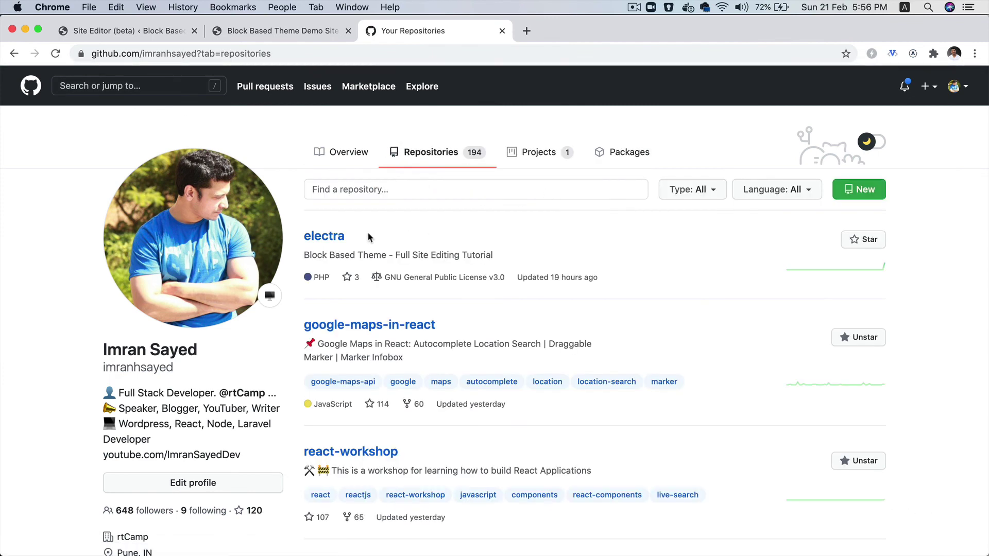
{"action": "left_click", "coordinate": [324, 236]}
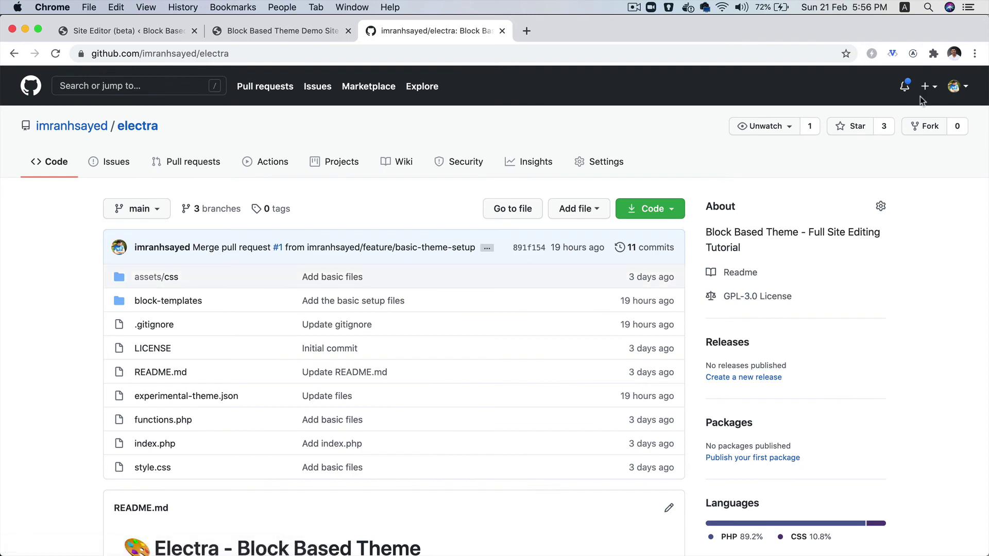
{"action": "scroll", "coordinate": [172, 465], "scroll_direction": "down", "scroll_amount": 3}
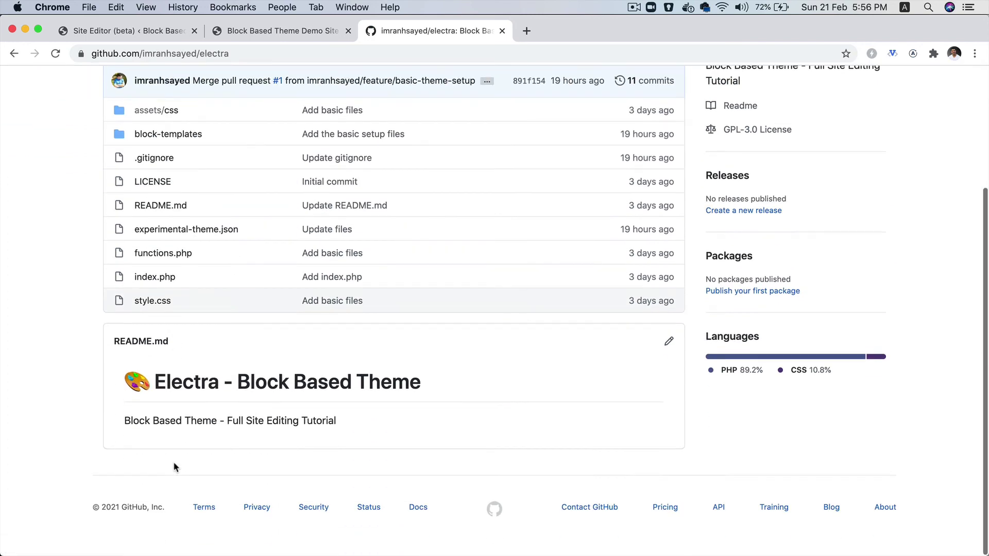
{"action": "scroll", "coordinate": [224, 300], "scroll_direction": "up", "scroll_amount": 3}
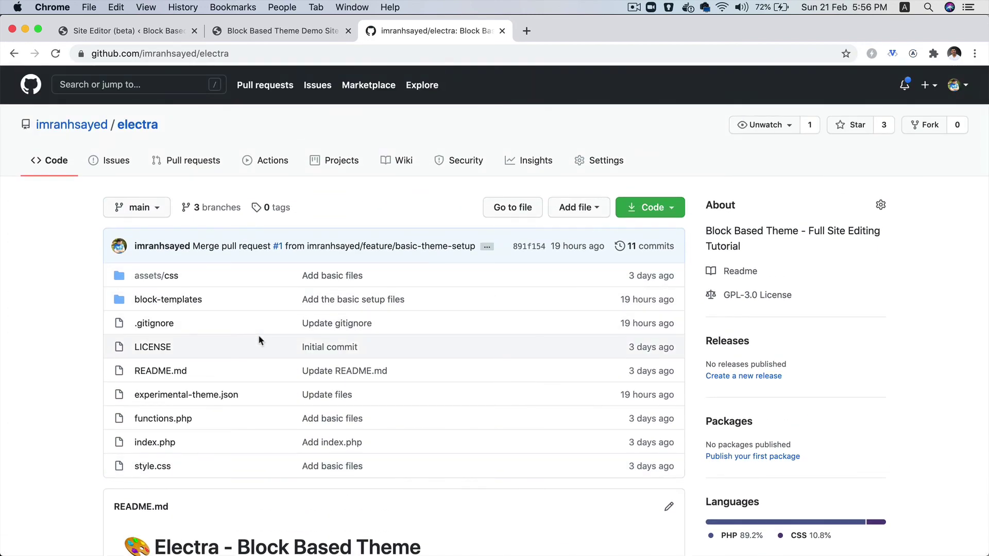
Step: Load the Codeytek Academy Twitter profile via twitter.com in another new tab
{"action": "left_click", "coordinate": [526, 31]}
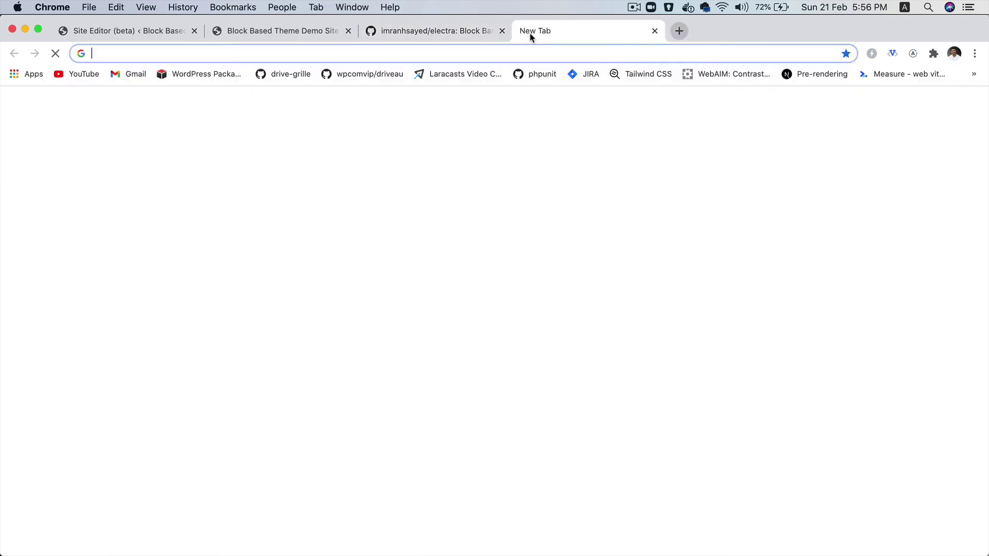
{"action": "type", "text": "twitter.com/co"}
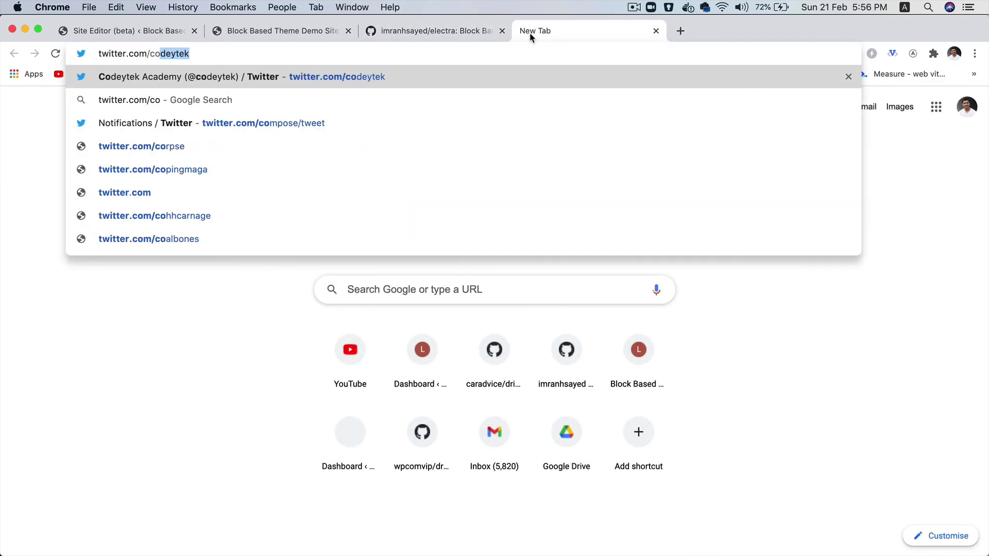
{"action": "key", "text": "Return"}
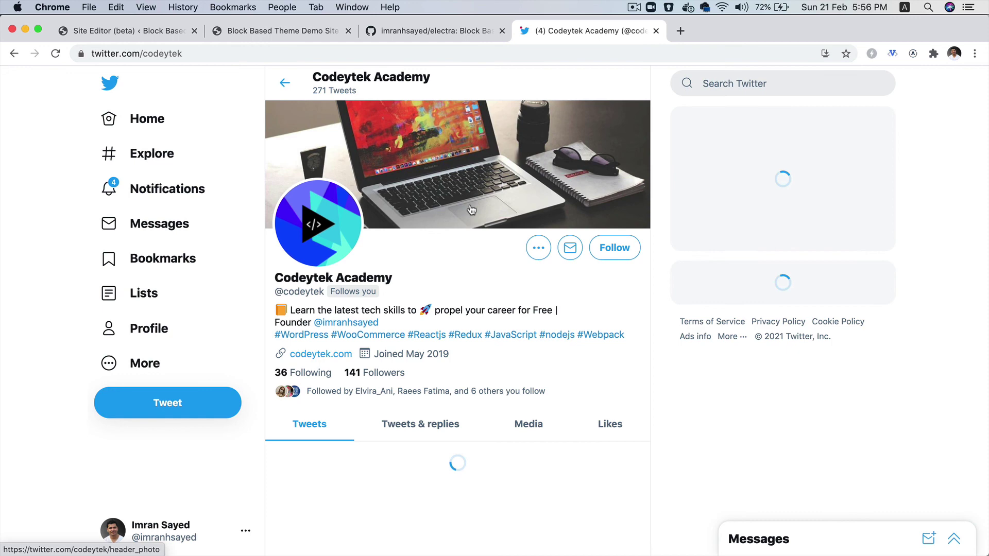